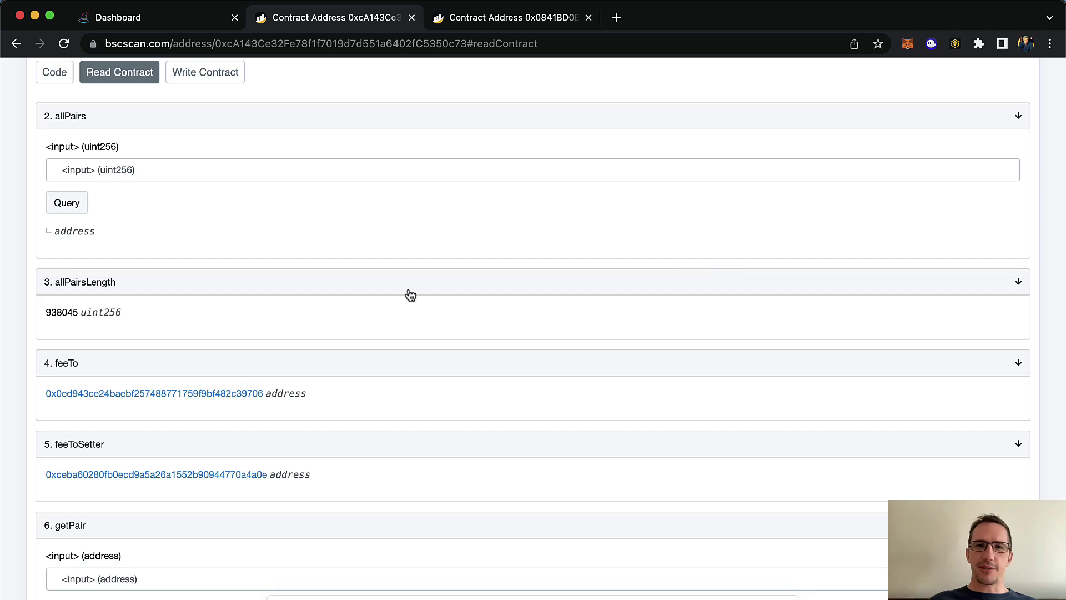
Check allPairsLength on both factory contracts (938045 and 3581), then return to Crypto Wizards
{"action": "double_click", "coordinate": [56, 313]}
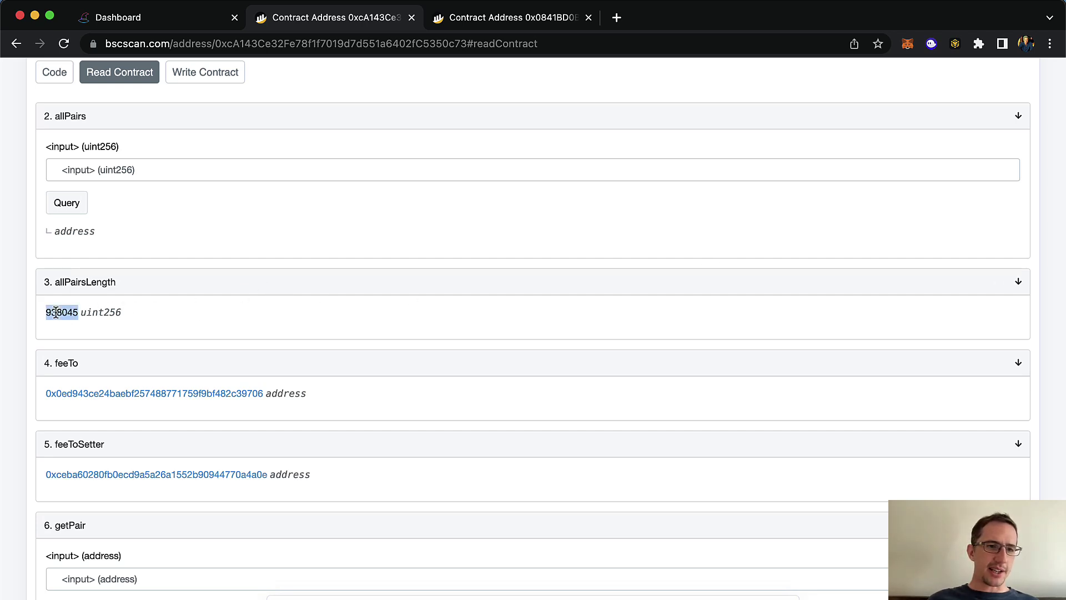
{"action": "left_click", "coordinate": [66, 313]}
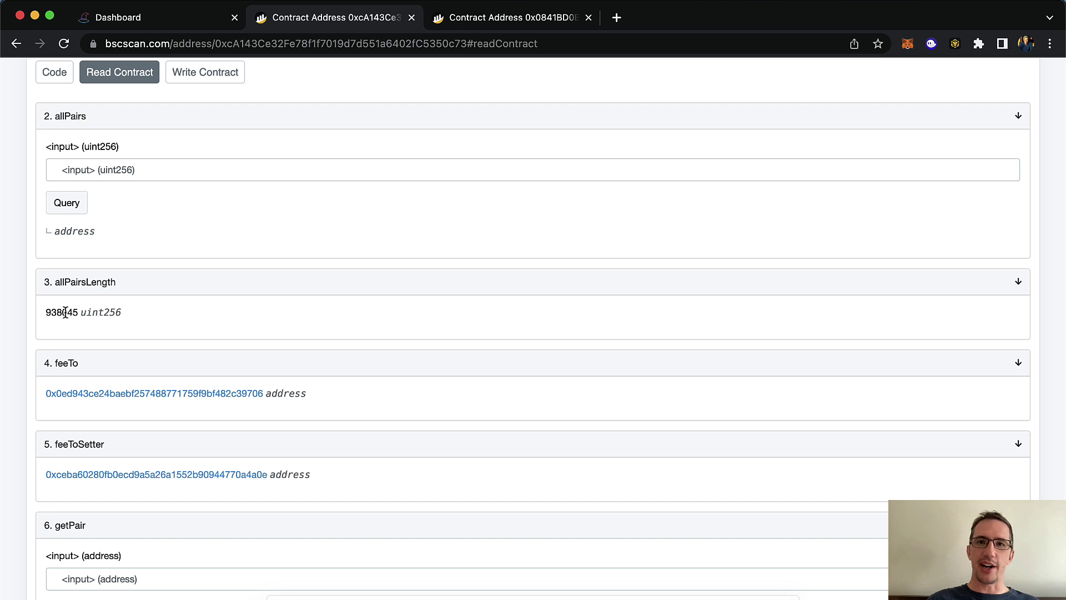
{"action": "left_click", "coordinate": [466, 17]}
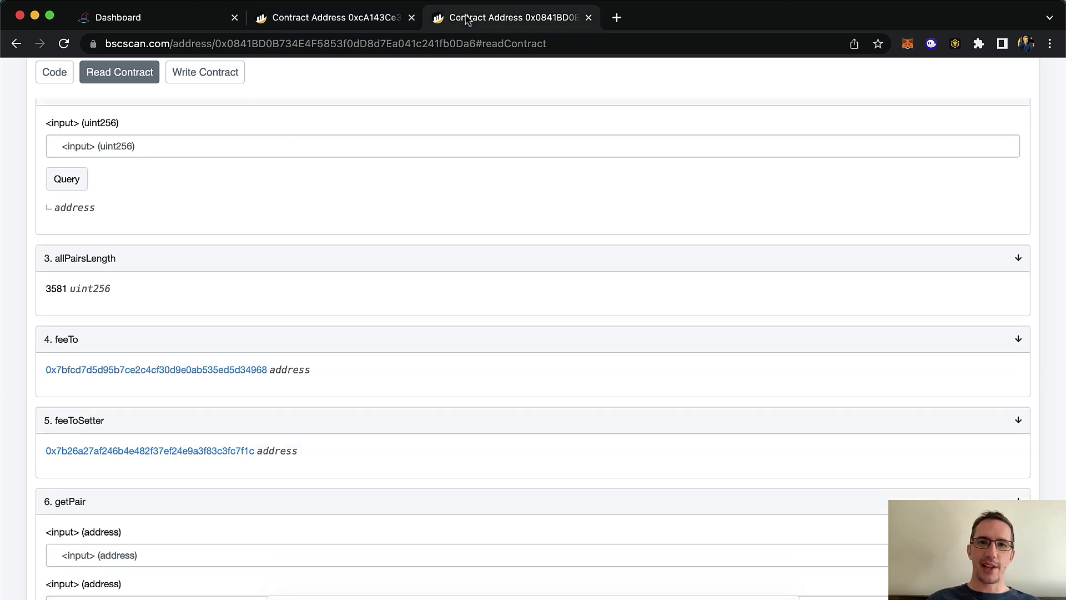
{"action": "double_click", "coordinate": [60, 291]}
{"action": "left_click", "coordinate": [63, 298]}
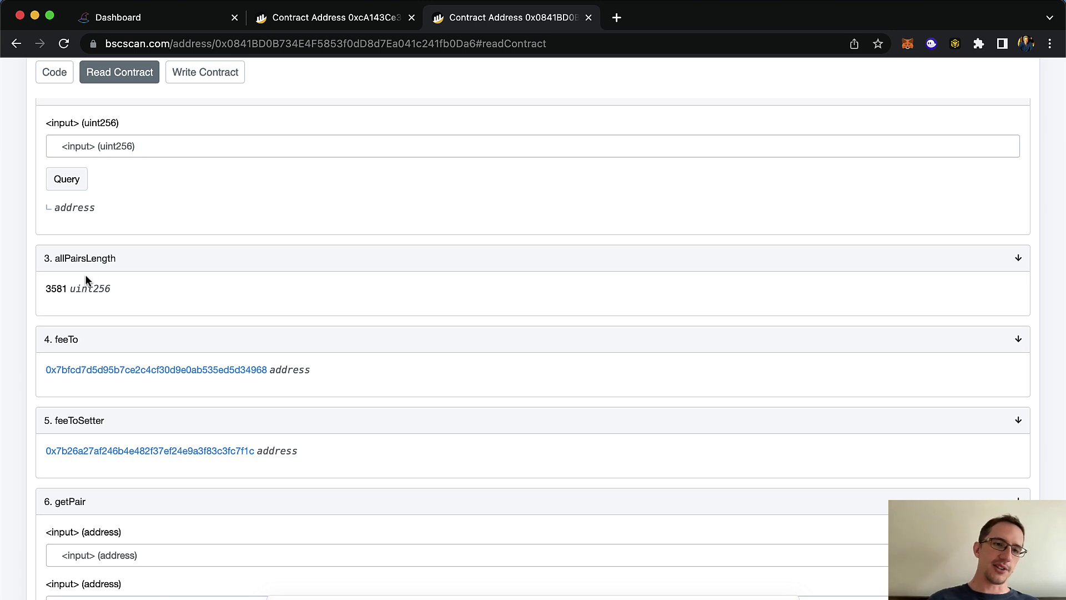
{"action": "left_click", "coordinate": [169, 16]}
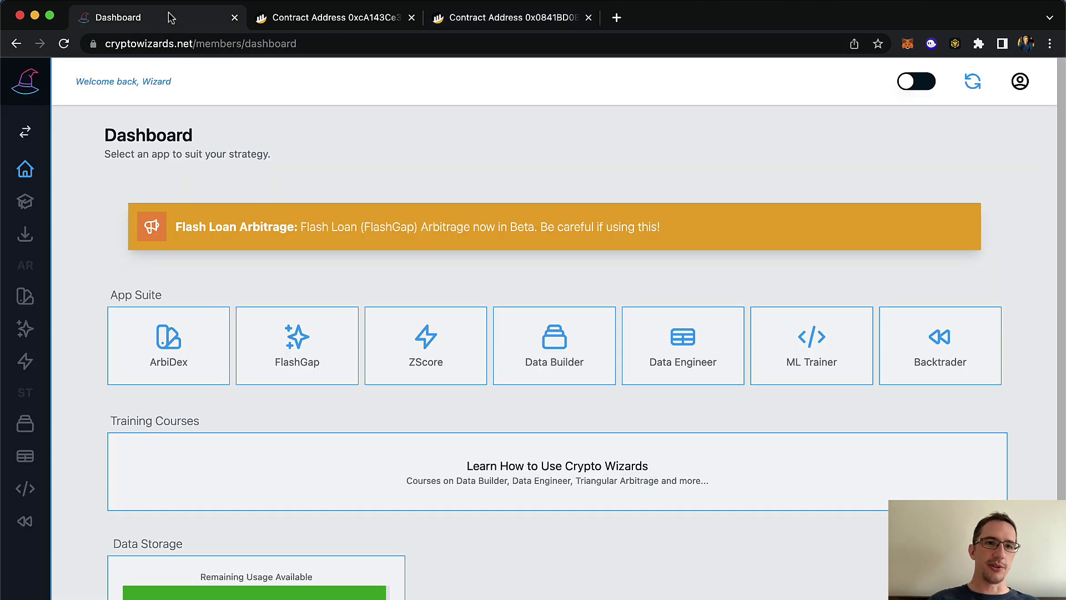
Open FlashGap, turn on dark mode, and bring up the trial.js script in the code editor
{"action": "left_click", "coordinate": [335, 362]}
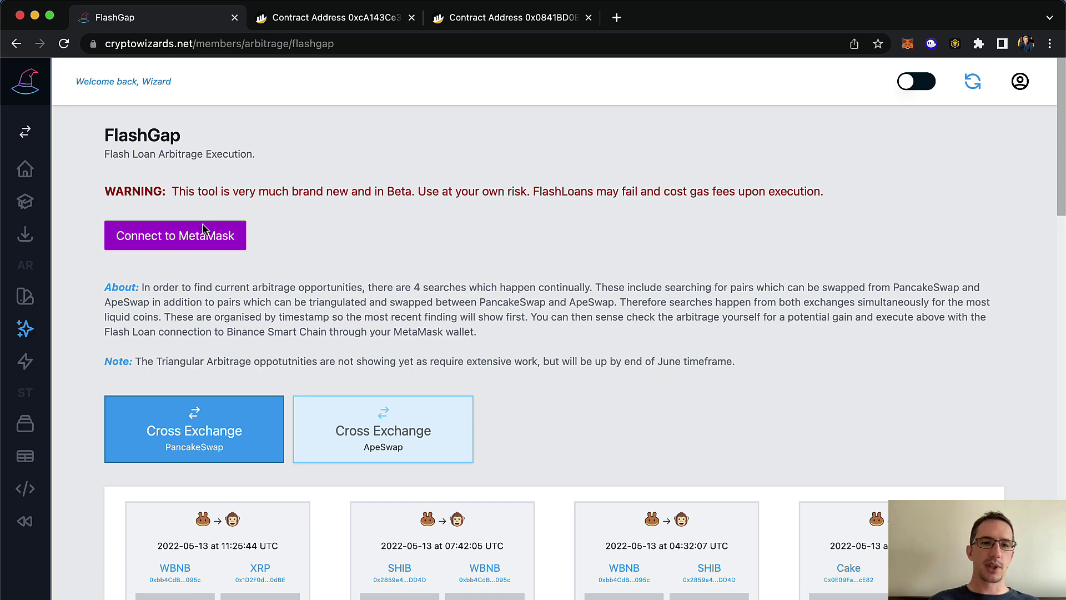
{"action": "left_click", "coordinate": [923, 83]}
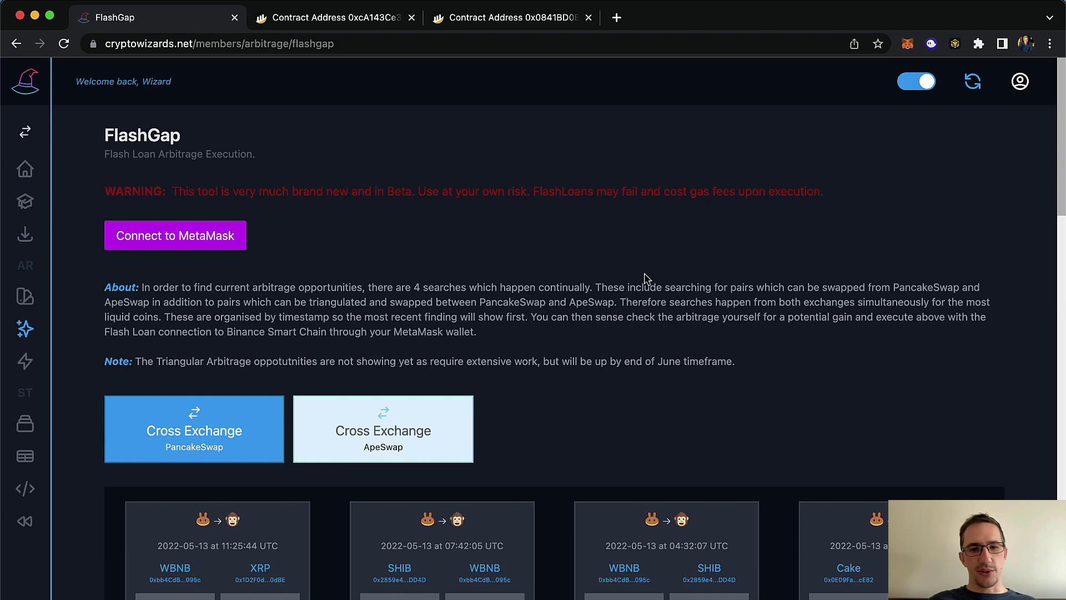
{"action": "scroll", "coordinate": [645, 278], "scroll_direction": "down", "scroll_amount": 2}
{"action": "scroll", "coordinate": [646, 278], "scroll_direction": "up", "scroll_amount": 2}
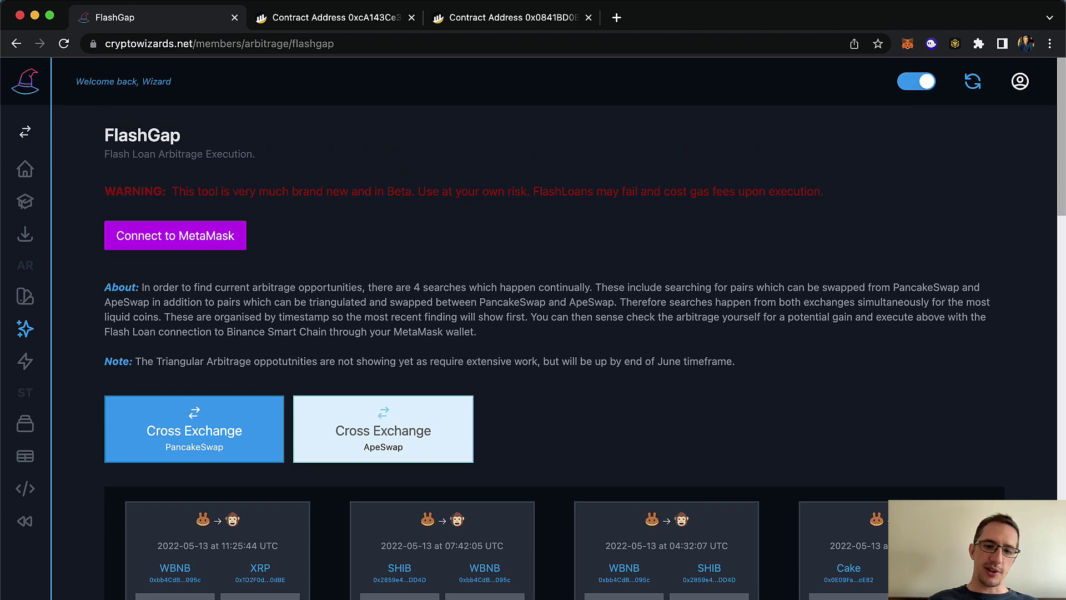
{"action": "left_click", "coordinate": [476, 597]}
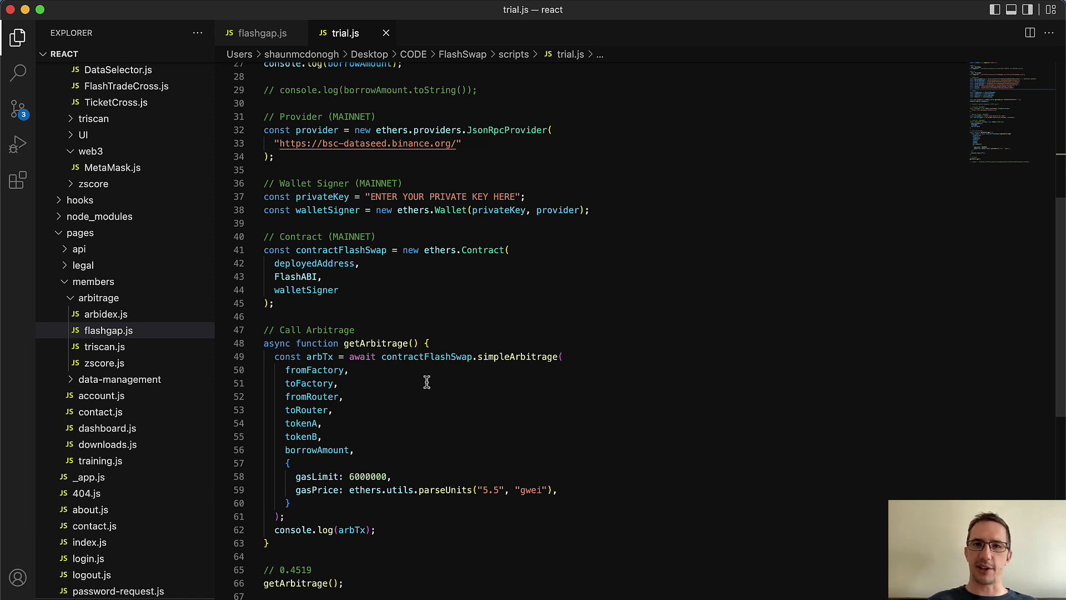
Review the trial.js flash-swap script, then return to the FlashGap page in Chrome
{"action": "left_click", "coordinate": [397, 314]}
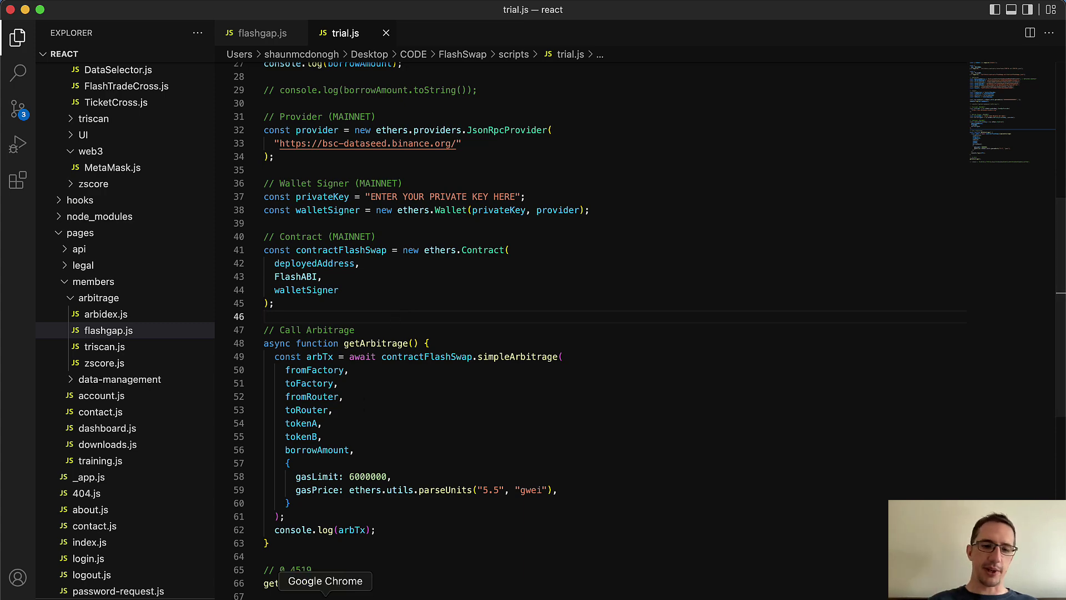
{"action": "left_click", "coordinate": [334, 592]}
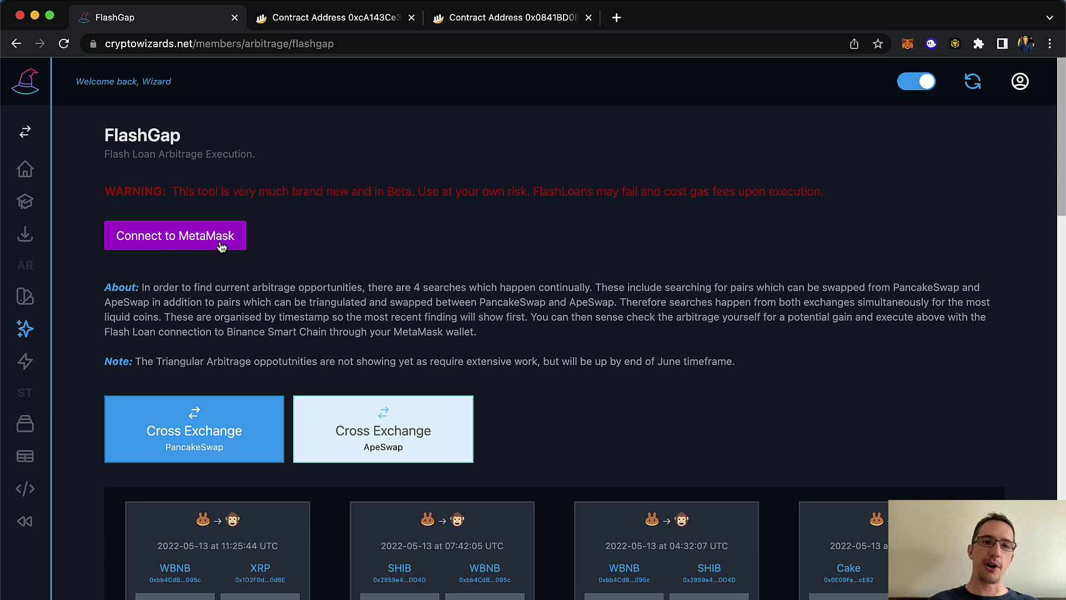
Read the beta-risk warning and connect the MetaMask wallet account to FlashGap
{"action": "left_click_drag", "start_coordinate": [105, 187], "coordinate": [836, 198]}
{"action": "left_click", "coordinate": [836, 199]}
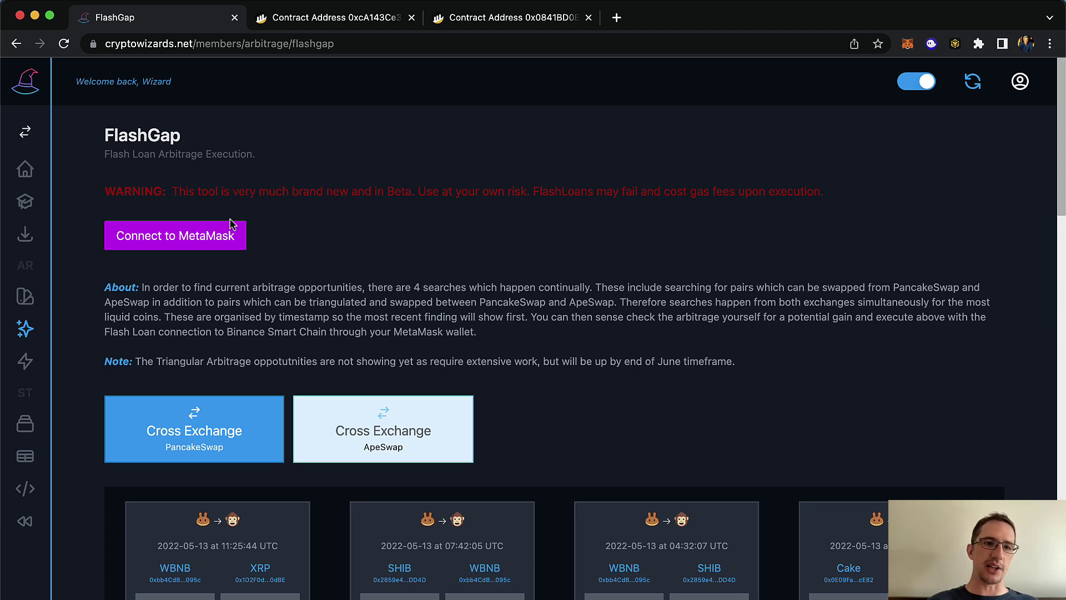
{"action": "left_click", "coordinate": [213, 236]}
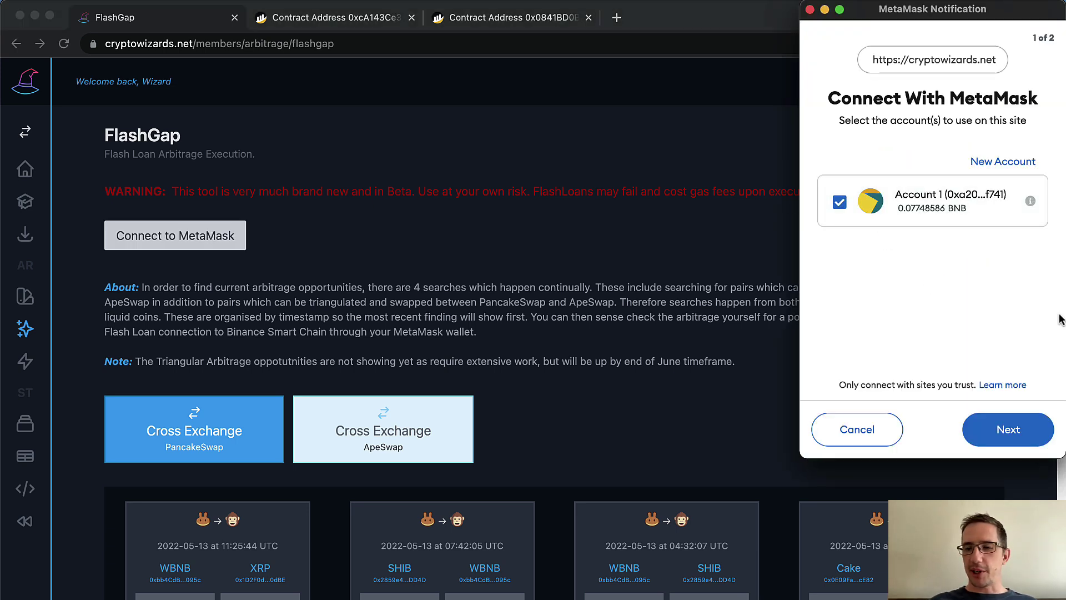
{"action": "left_click", "coordinate": [1017, 436]}
{"action": "left_click", "coordinate": [1018, 437]}
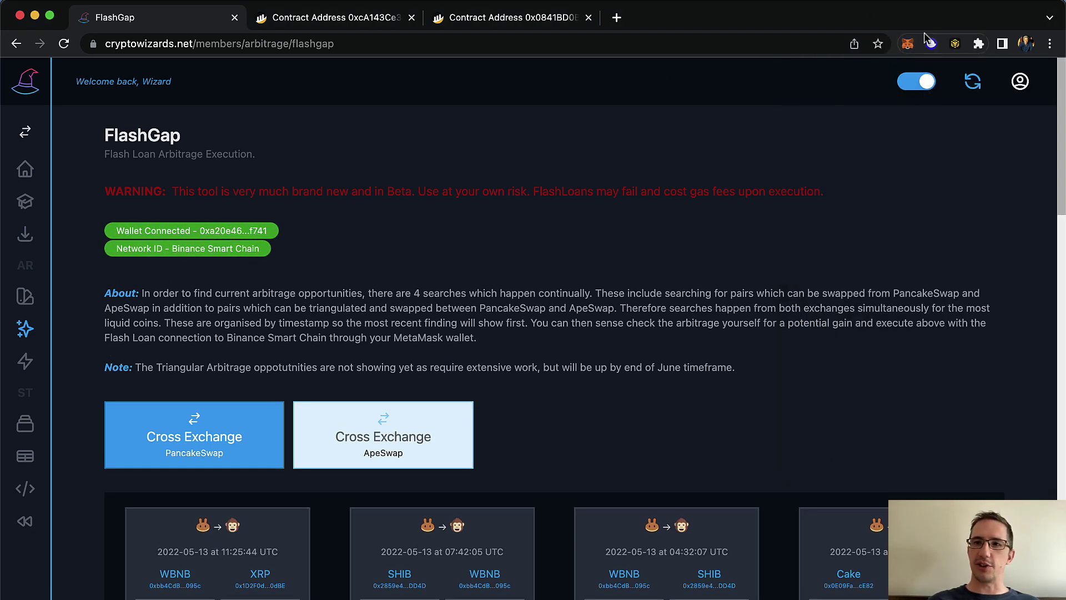
Switch the MetaMask network to Ethereum Mainnet and back to Binance Smart Chain, then close the popup
{"action": "left_click", "coordinate": [908, 44]}
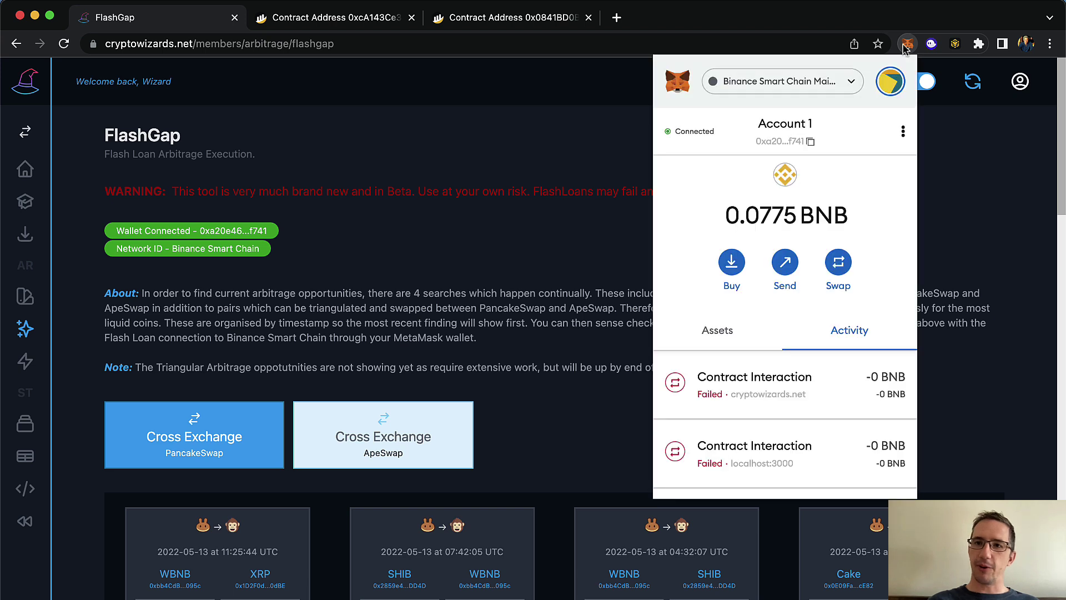
{"action": "left_click", "coordinate": [822, 89]}
{"action": "left_click", "coordinate": [769, 162]}
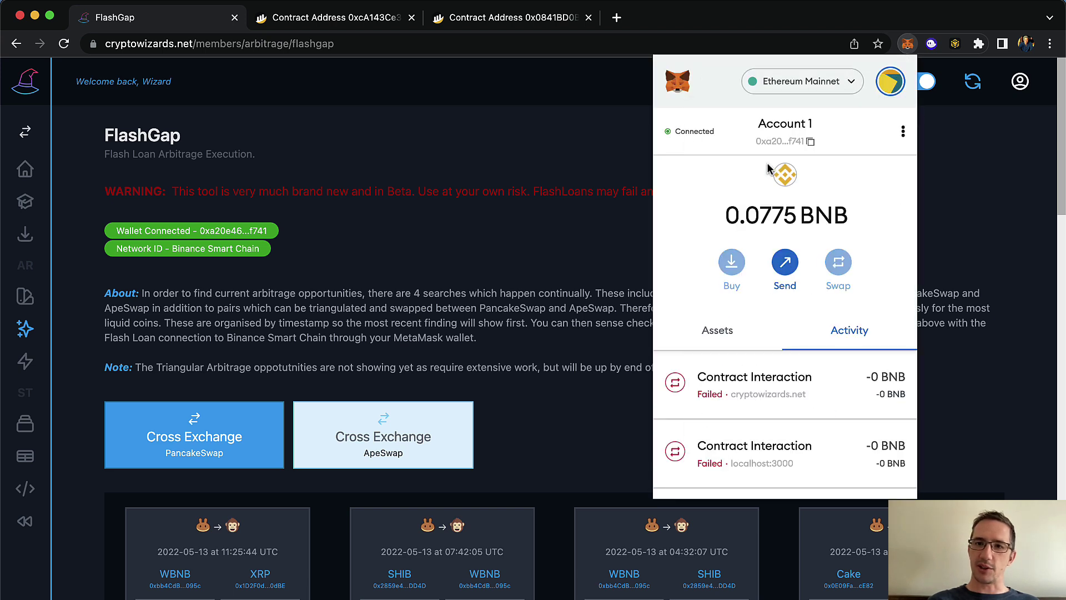
{"action": "left_click", "coordinate": [793, 89]}
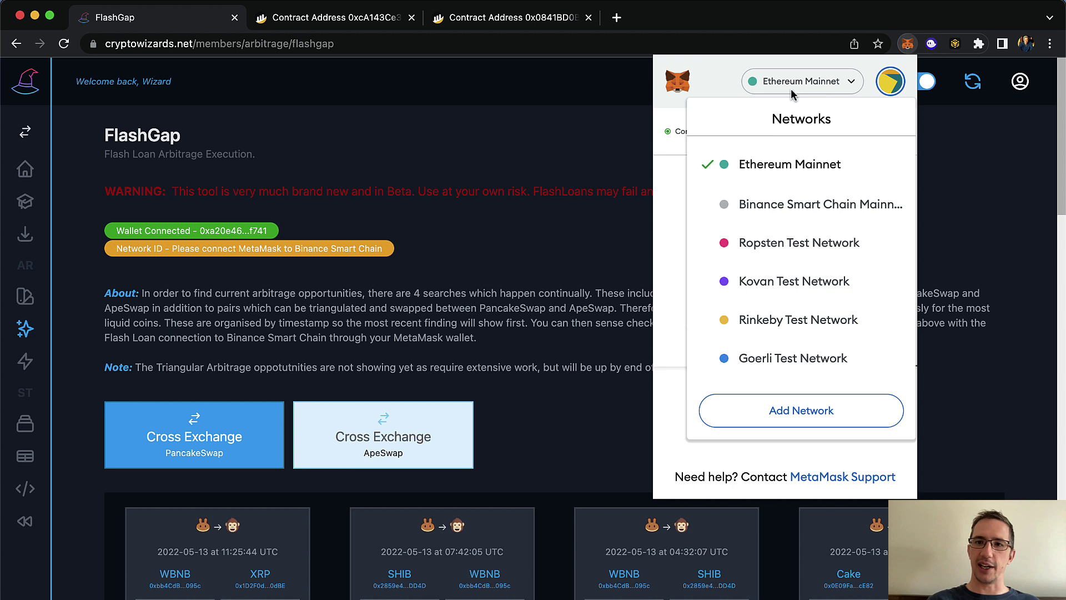
{"action": "left_click", "coordinate": [826, 215]}
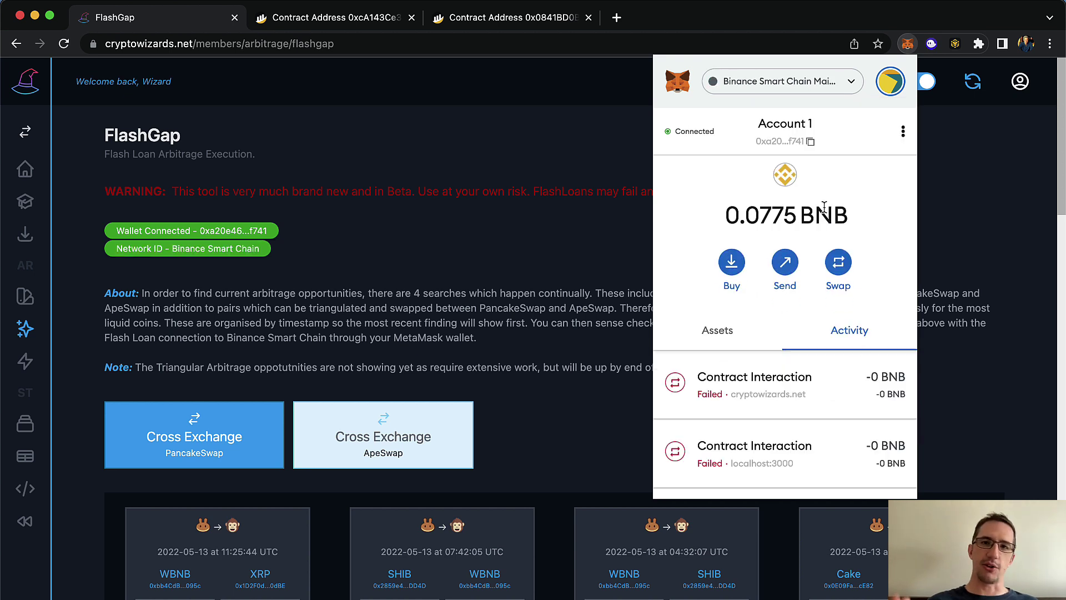
{"action": "left_click", "coordinate": [454, 234]}
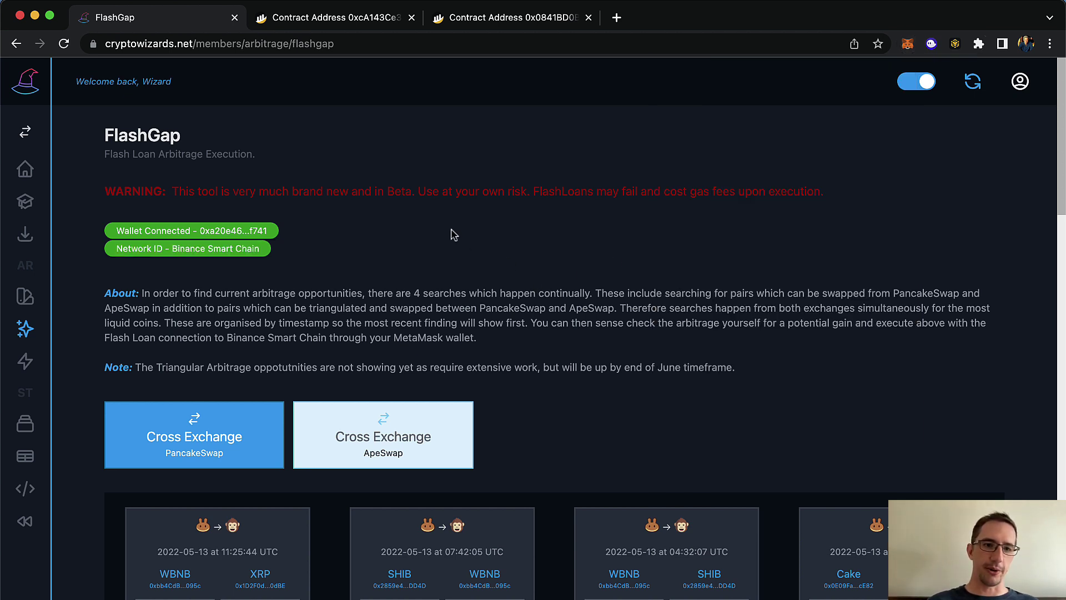
Browse the FlashGap cards and show ApeSwap opportunities, including WBNB/GMR 0.060% and WBNB/NAUT 1.954%
{"action": "scroll", "coordinate": [454, 235], "scroll_direction": "down", "scroll_amount": 5}
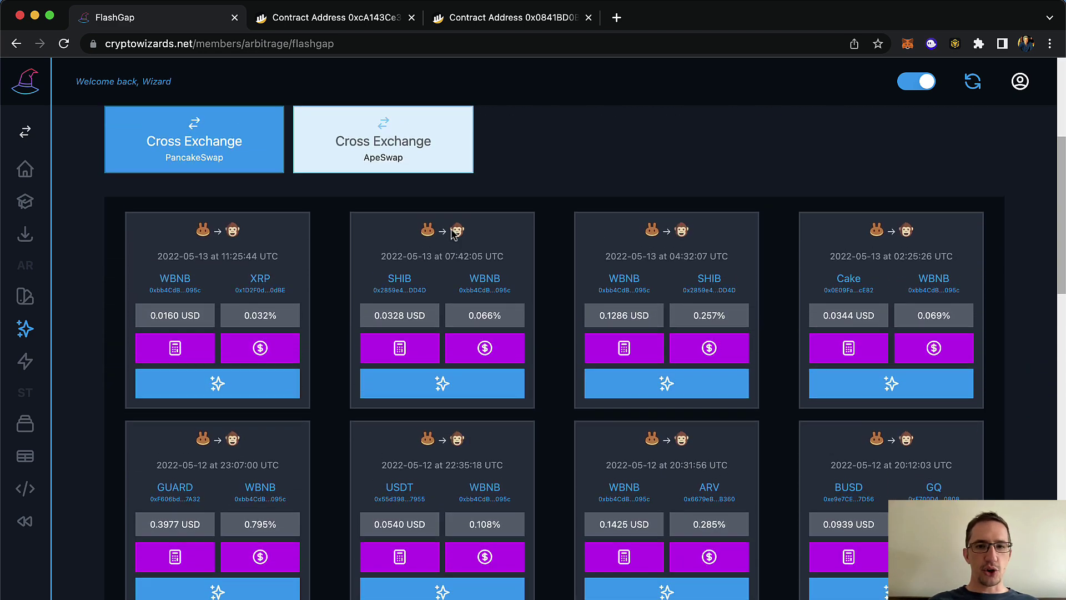
{"action": "scroll", "coordinate": [454, 234], "scroll_direction": "up", "scroll_amount": 2}
{"action": "scroll", "coordinate": [454, 235], "scroll_direction": "up", "scroll_amount": 3}
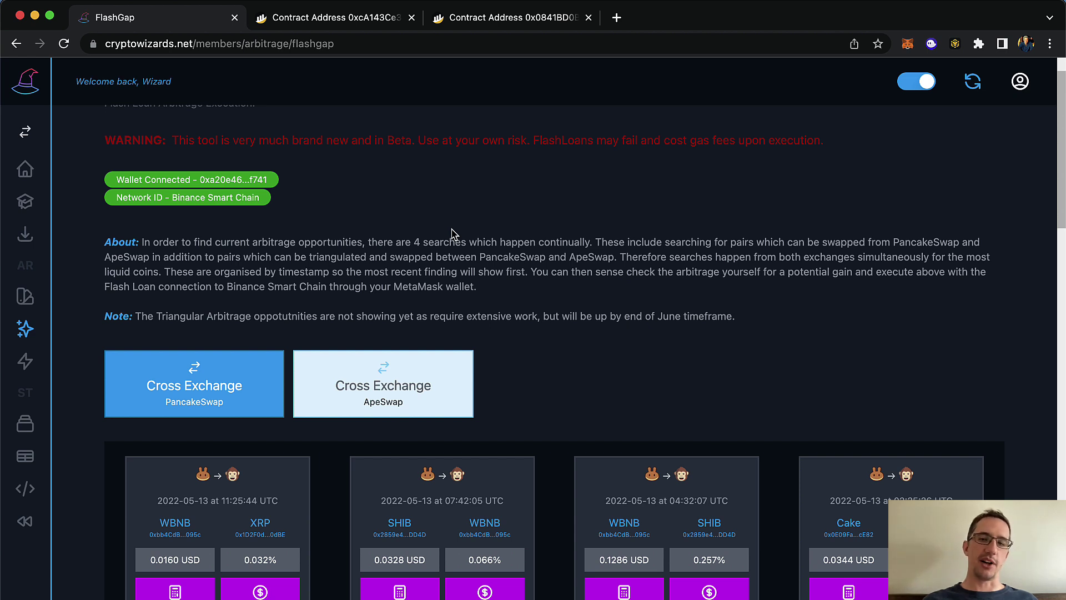
{"action": "left_click", "coordinate": [402, 389]}
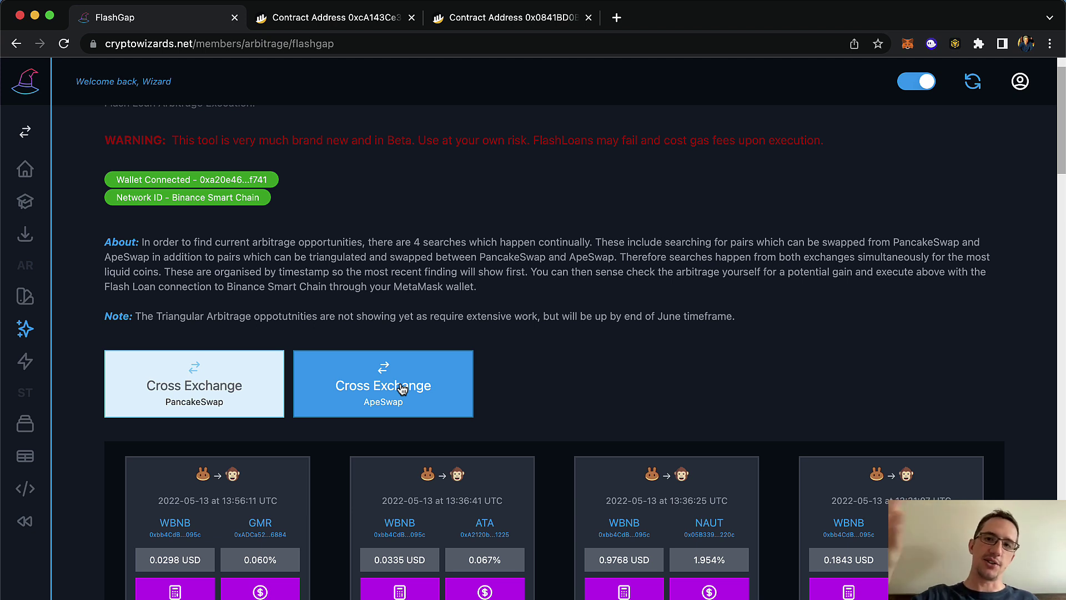
Scroll the ApeSwap list, then browse the PancakeSwap cross-exchange opportunities
{"action": "scroll", "coordinate": [402, 388], "scroll_direction": "down", "scroll_amount": 4}
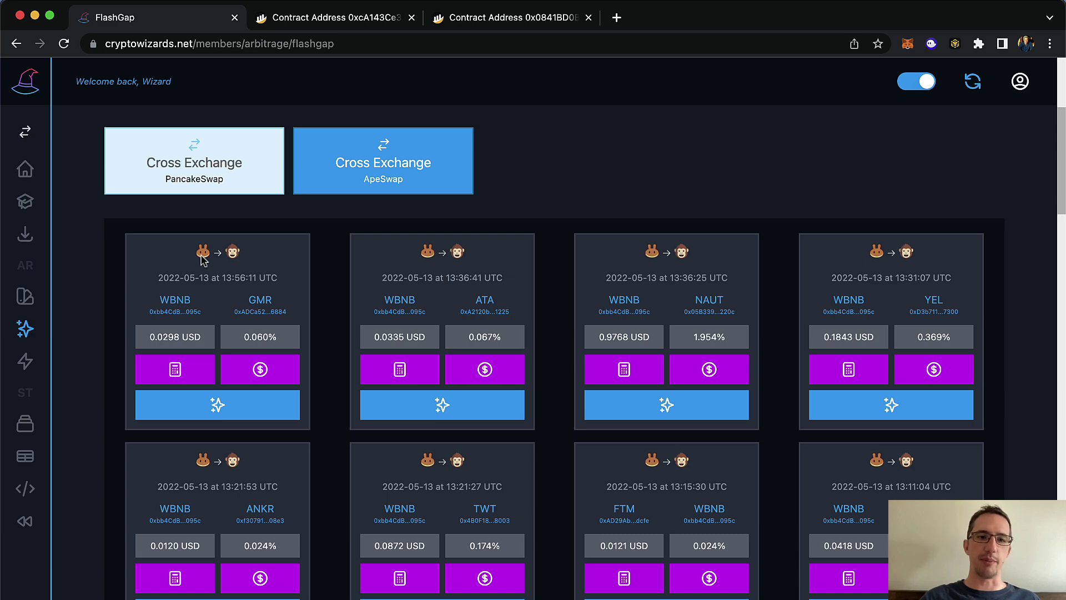
{"action": "scroll", "coordinate": [518, 344], "scroll_direction": "down", "scroll_amount": 3}
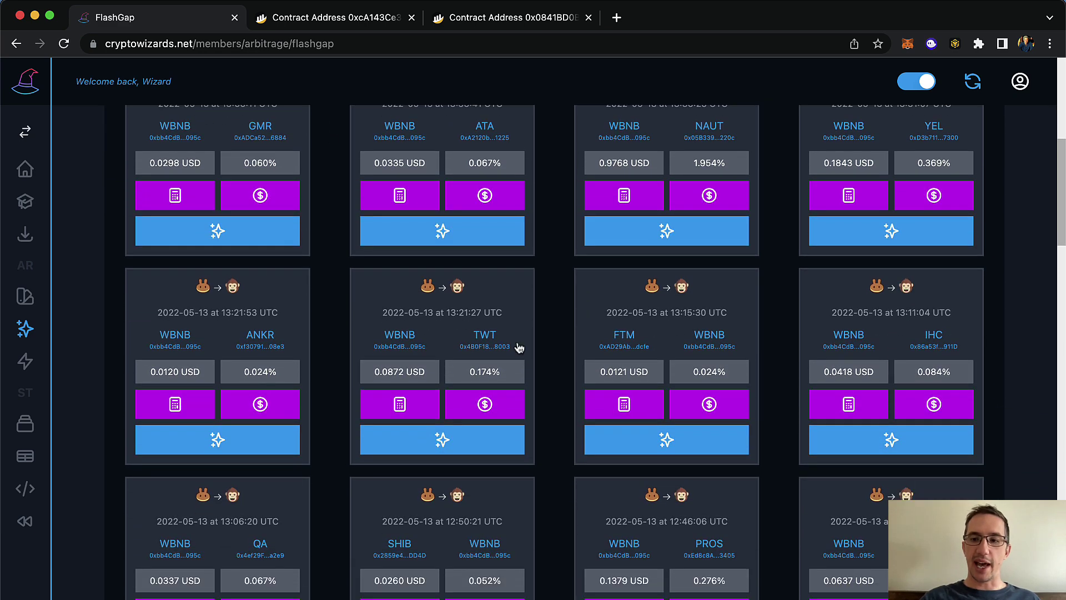
{"action": "scroll", "coordinate": [519, 347], "scroll_direction": "down", "scroll_amount": 2}
{"action": "scroll", "coordinate": [471, 352], "scroll_direction": "up", "scroll_amount": 6}
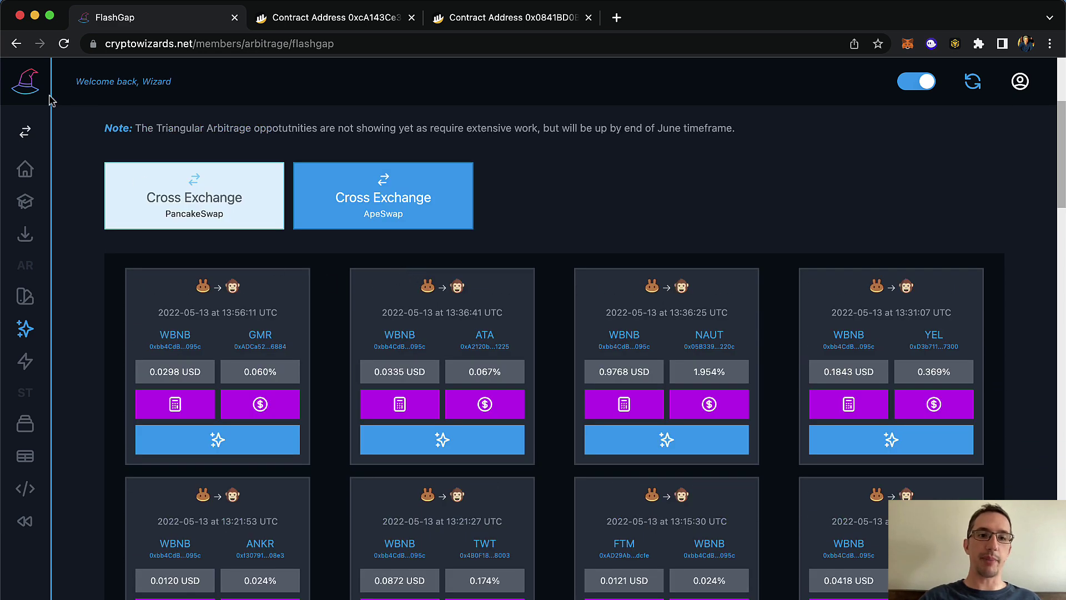
{"action": "left_click", "coordinate": [177, 197]}
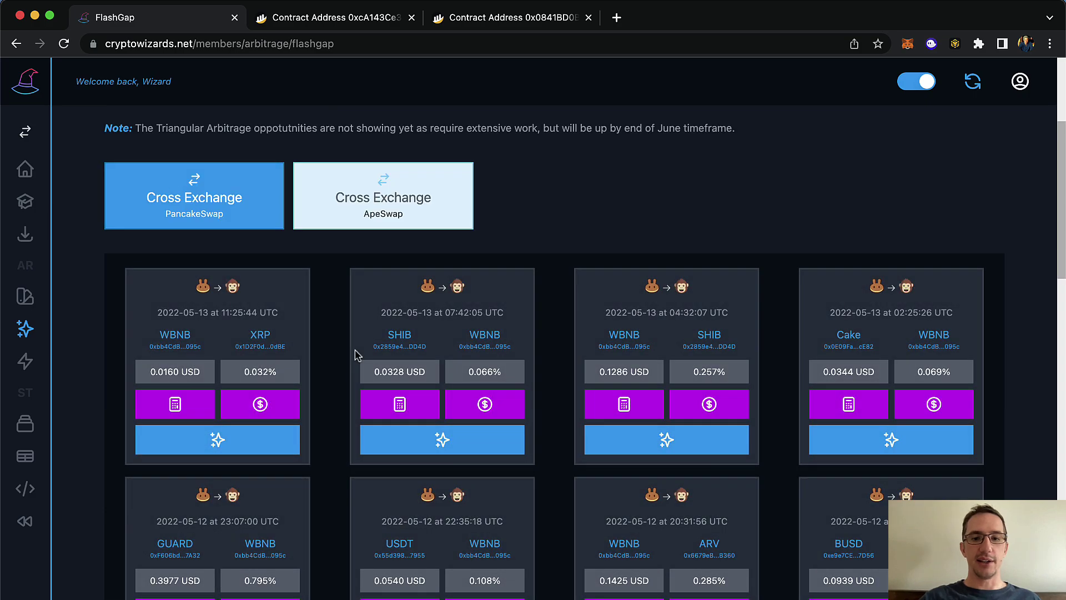
{"action": "scroll", "coordinate": [357, 355], "scroll_direction": "down", "scroll_amount": 20}
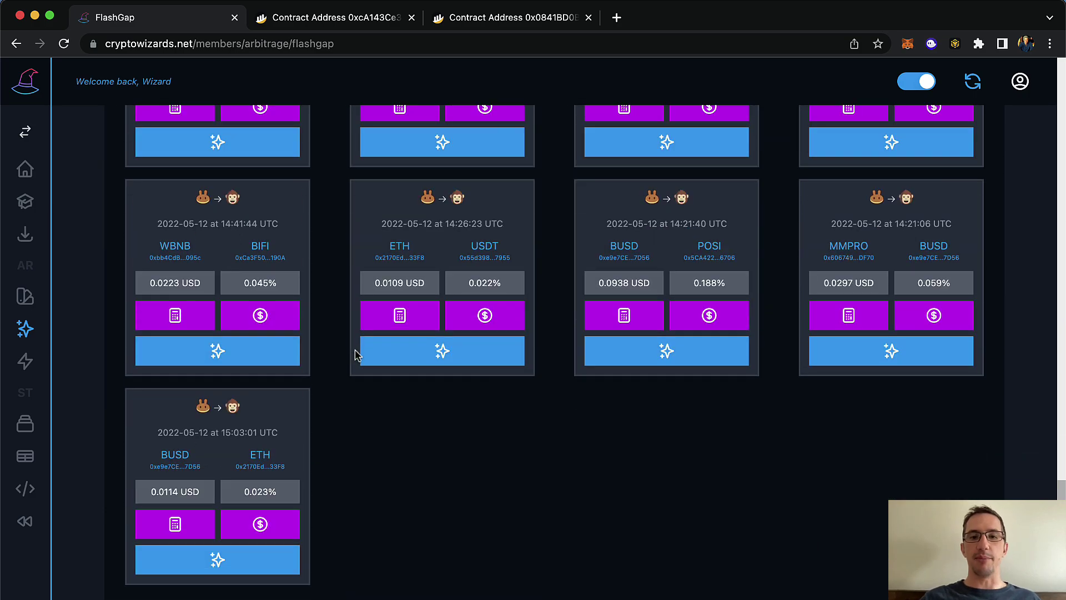
{"action": "scroll", "coordinate": [357, 356], "scroll_direction": "up", "scroll_amount": 20}
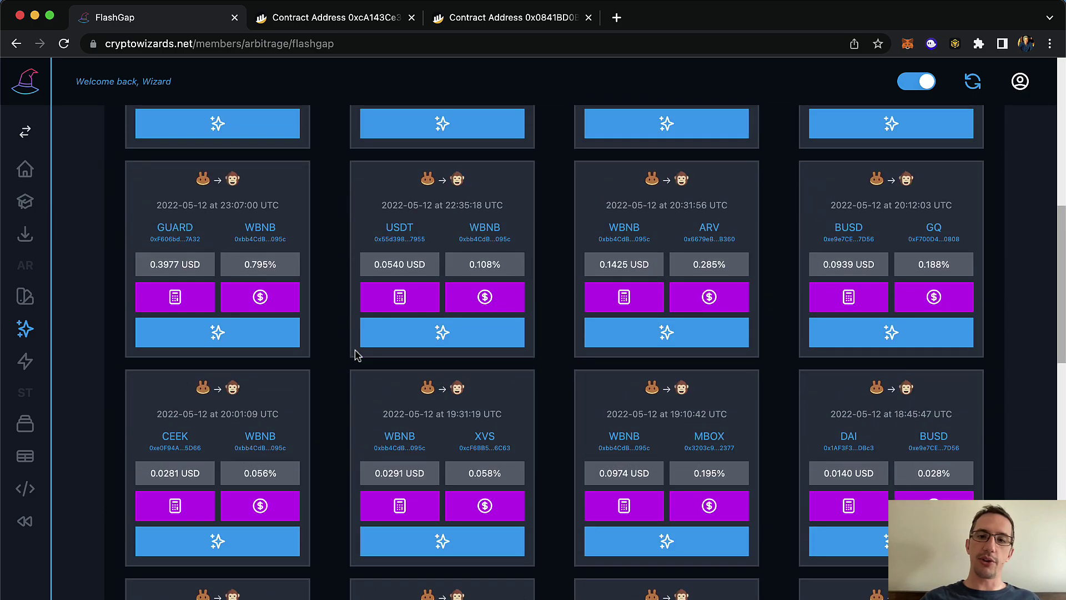
{"action": "scroll", "coordinate": [357, 355], "scroll_direction": "up", "scroll_amount": 4}
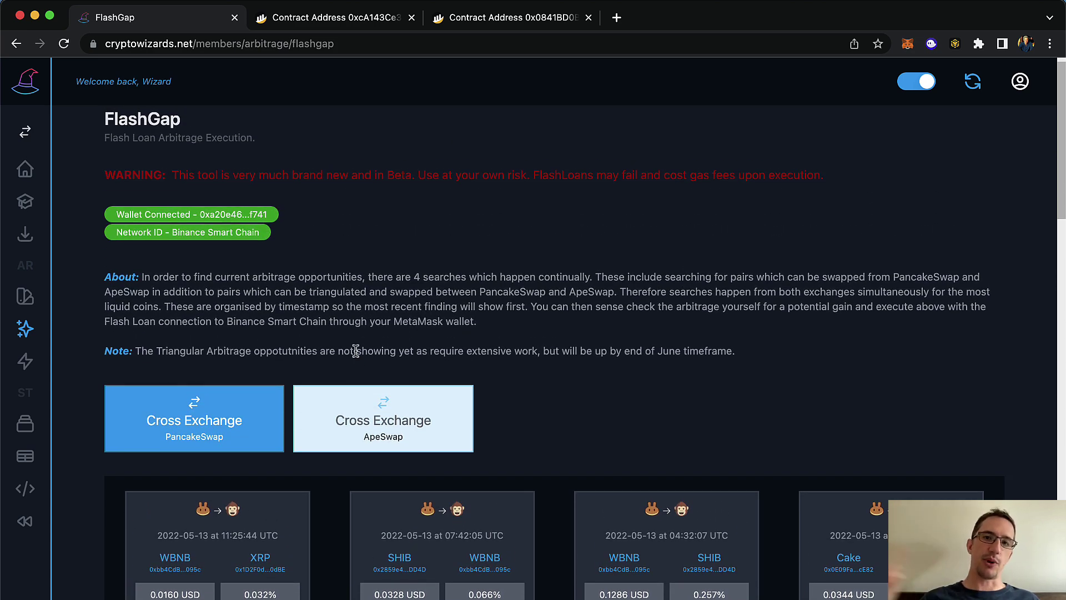
Return to ApeSwap opportunities and scroll through cards like ONT/WBNB 0.088% and WBNB/ATA 0.067%
{"action": "left_click", "coordinate": [401, 451]}
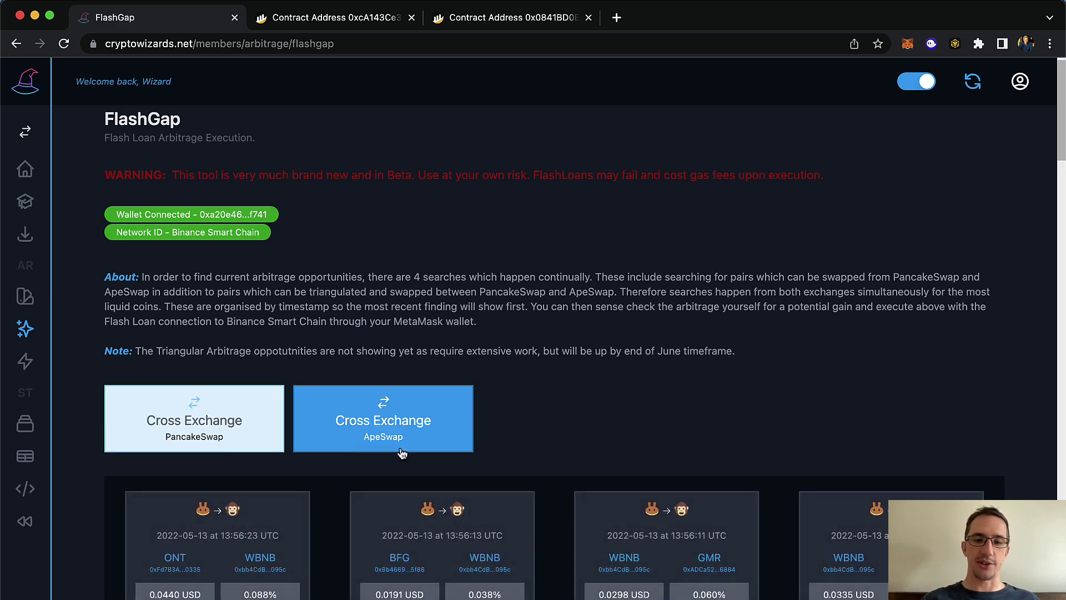
{"action": "scroll", "coordinate": [614, 393], "scroll_direction": "down", "scroll_amount": 4}
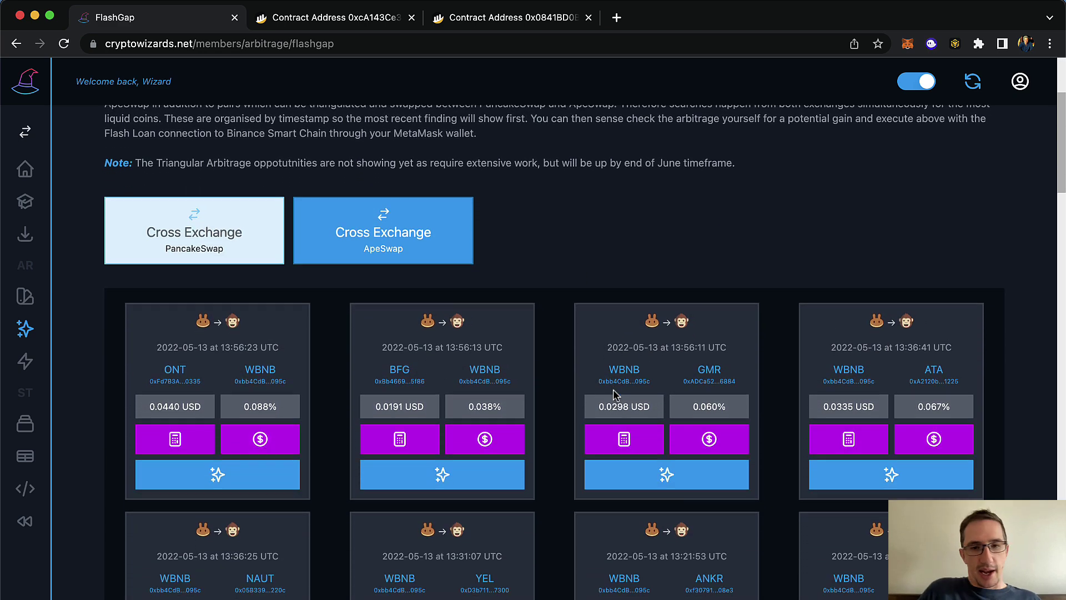
{"action": "scroll", "coordinate": [632, 278], "scroll_direction": "down", "scroll_amount": 2}
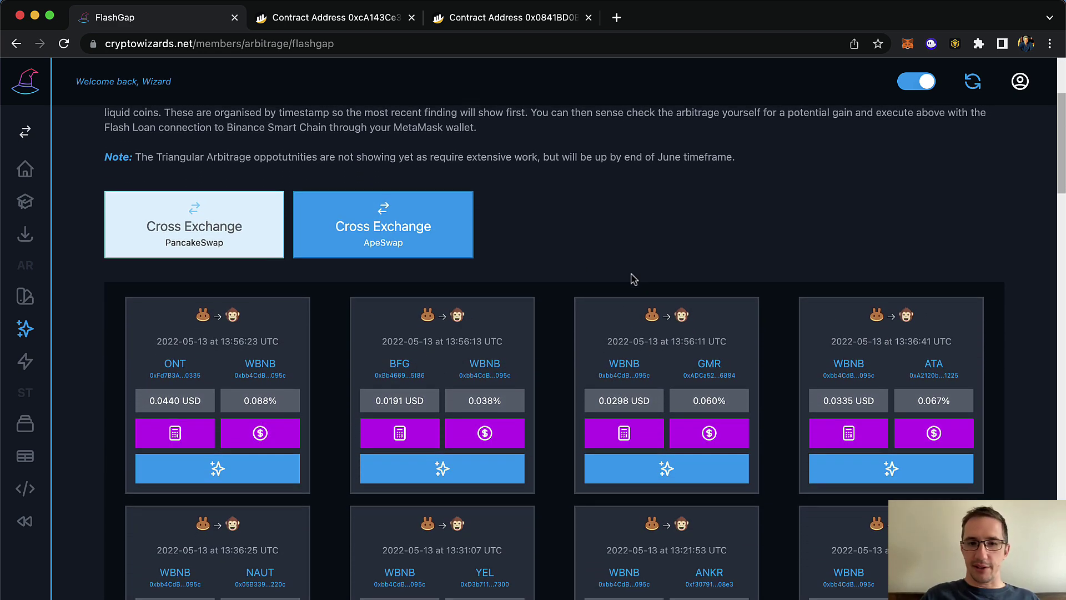
{"action": "scroll", "coordinate": [631, 280], "scroll_direction": "down", "scroll_amount": 2}
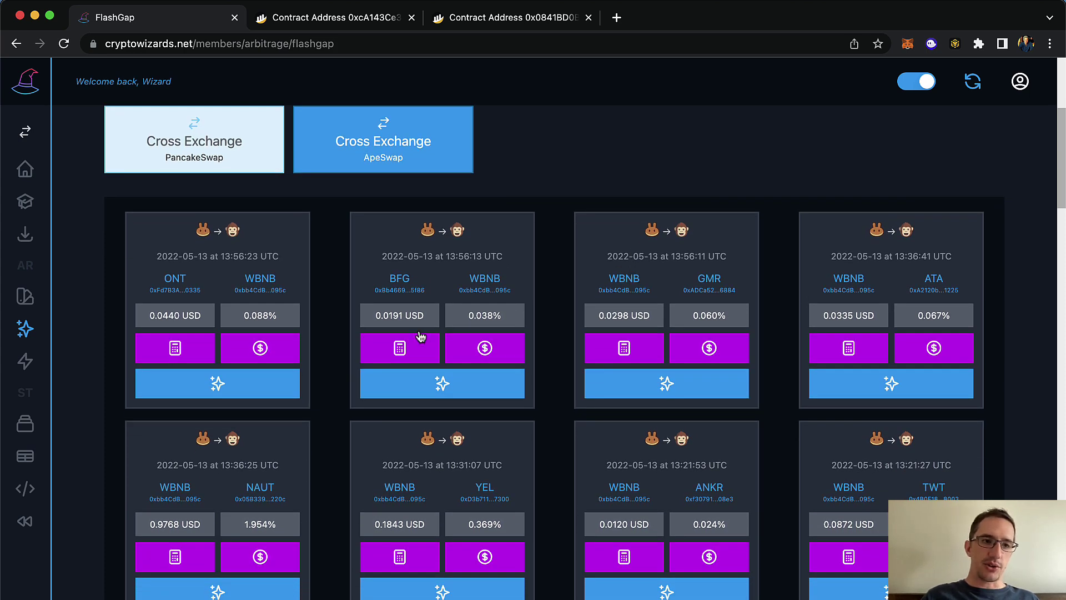
Open ArbiDex and list the Pancakeswap (V2) triangular arbitrage results
{"action": "left_click", "coordinate": [20, 303]}
{"action": "left_click", "coordinate": [660, 238]}
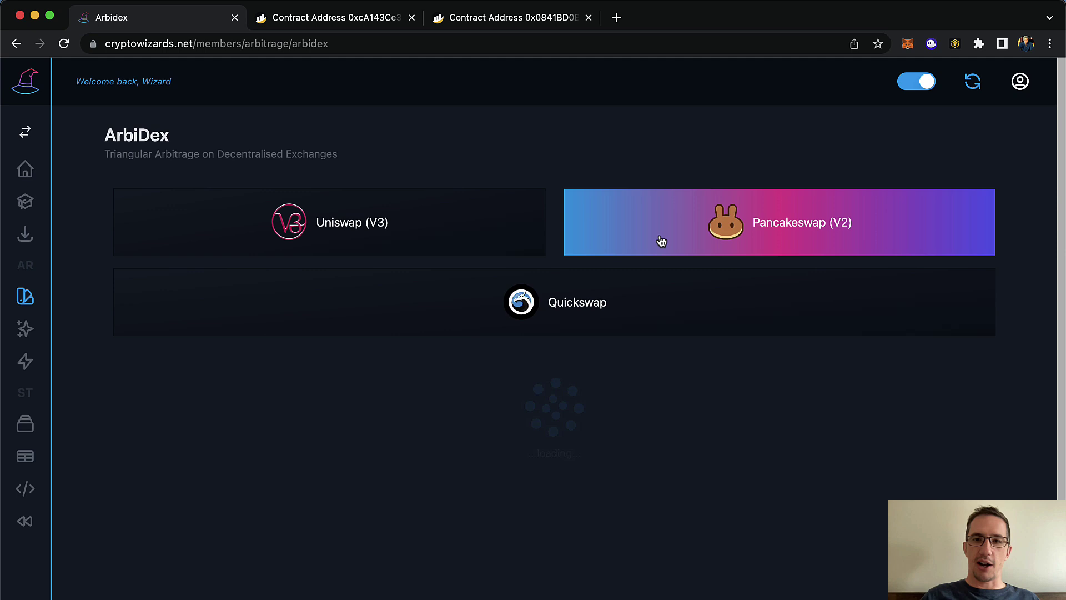
{"action": "scroll", "coordinate": [766, 407], "scroll_direction": "down", "scroll_amount": 5}
{"action": "scroll", "coordinate": [767, 407], "scroll_direction": "down", "scroll_amount": 2}
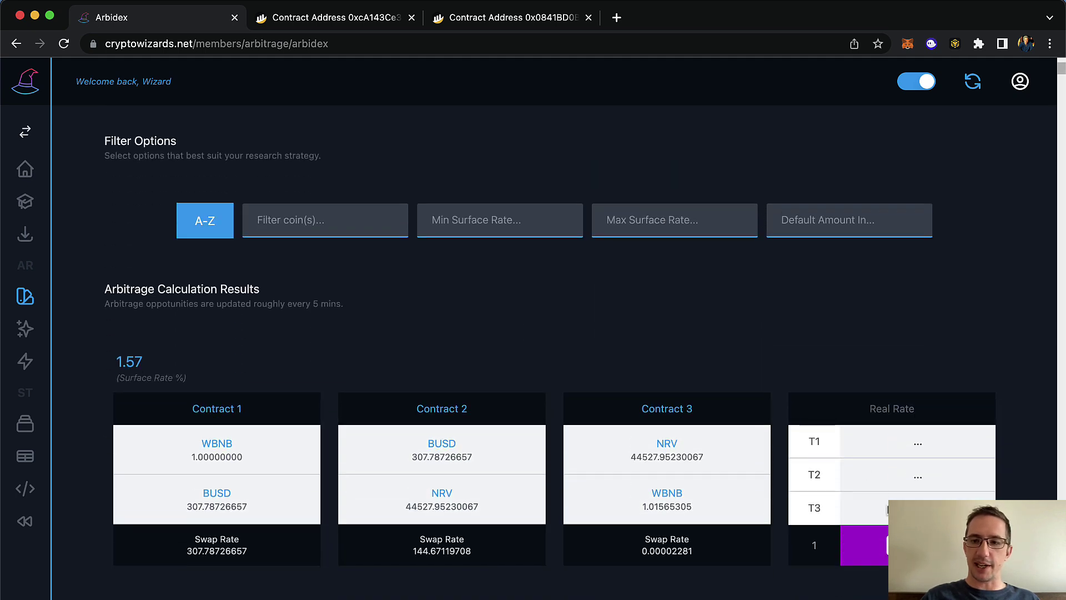
{"action": "scroll", "coordinate": [955, 325], "scroll_direction": "down", "scroll_amount": 2}
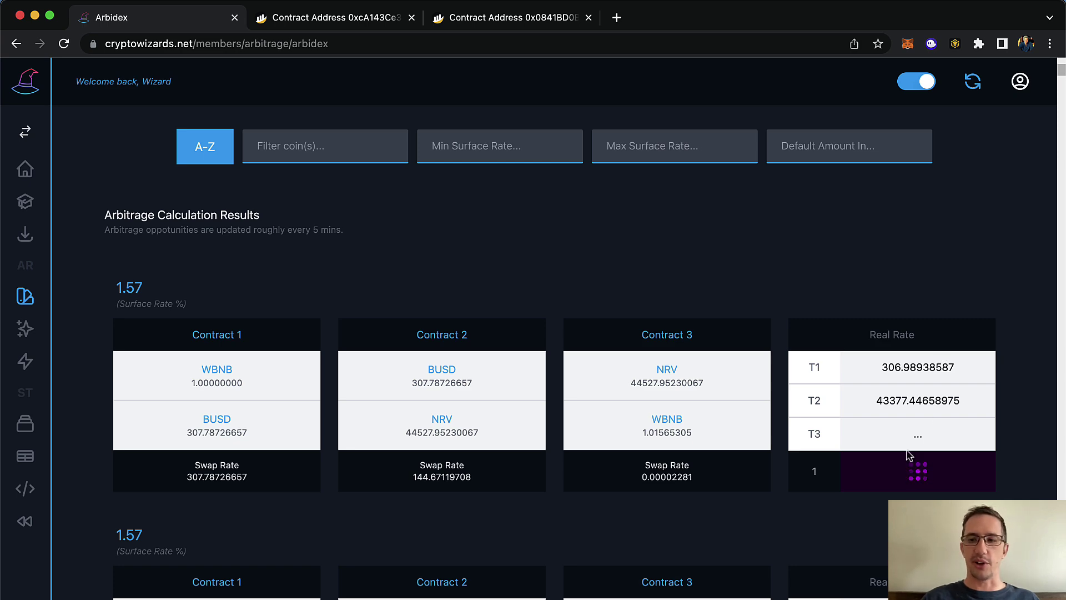
Calculate the WBNB–BUSD–NRV route's real rate: -8.42% versus its 1.57% surface rate
{"action": "scroll", "coordinate": [938, 422], "scroll_direction": "down", "scroll_amount": 4}
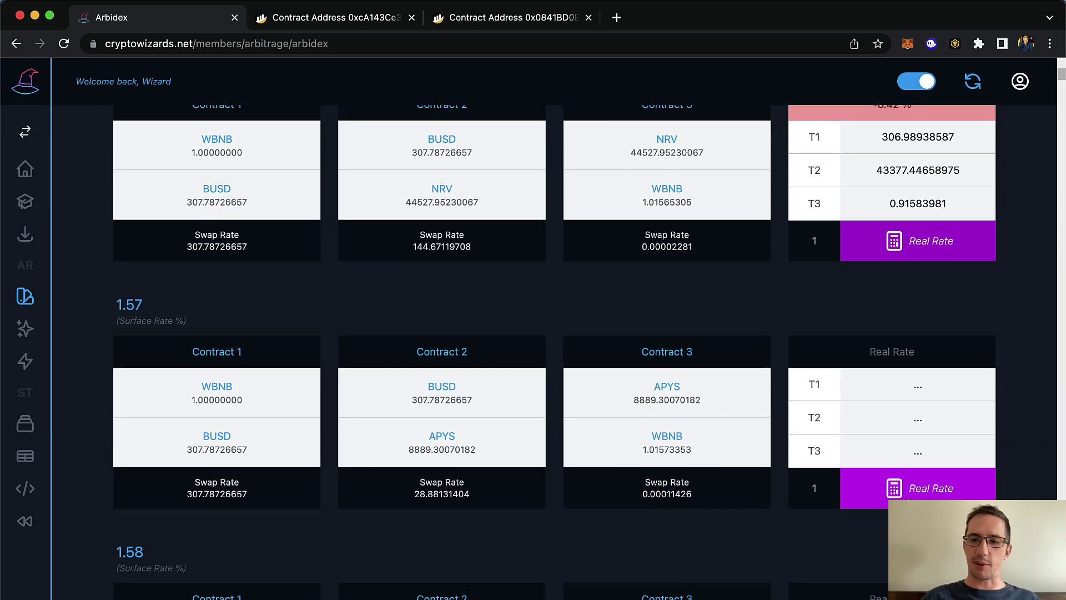
{"action": "left_click", "coordinate": [914, 491]}
{"action": "scroll", "coordinate": [967, 376], "scroll_direction": "up", "scroll_amount": 1}
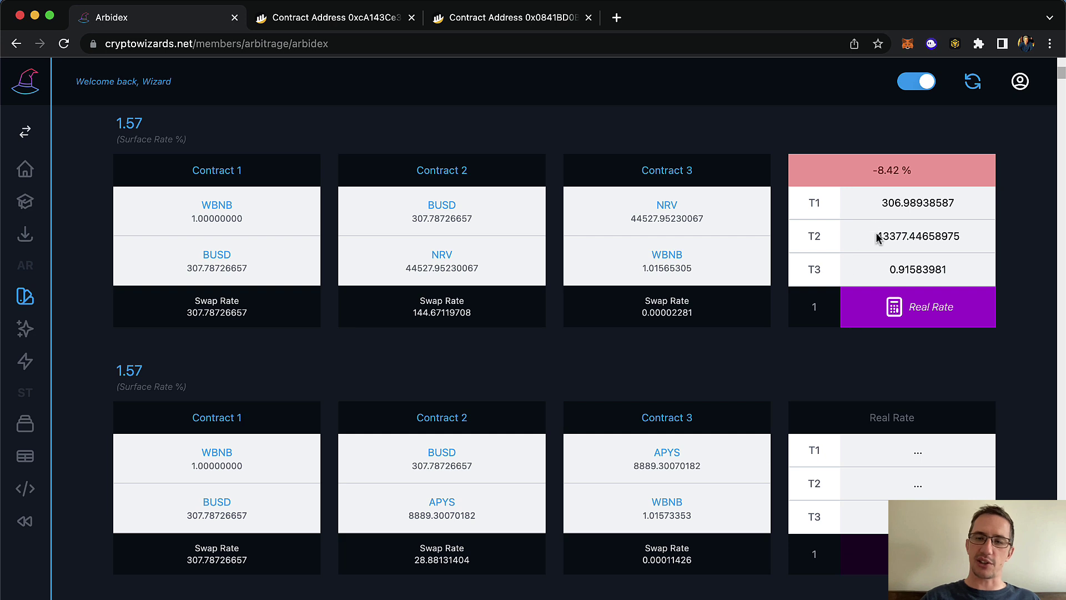
{"action": "scroll", "coordinate": [939, 453], "scroll_direction": "down", "scroll_amount": 4}
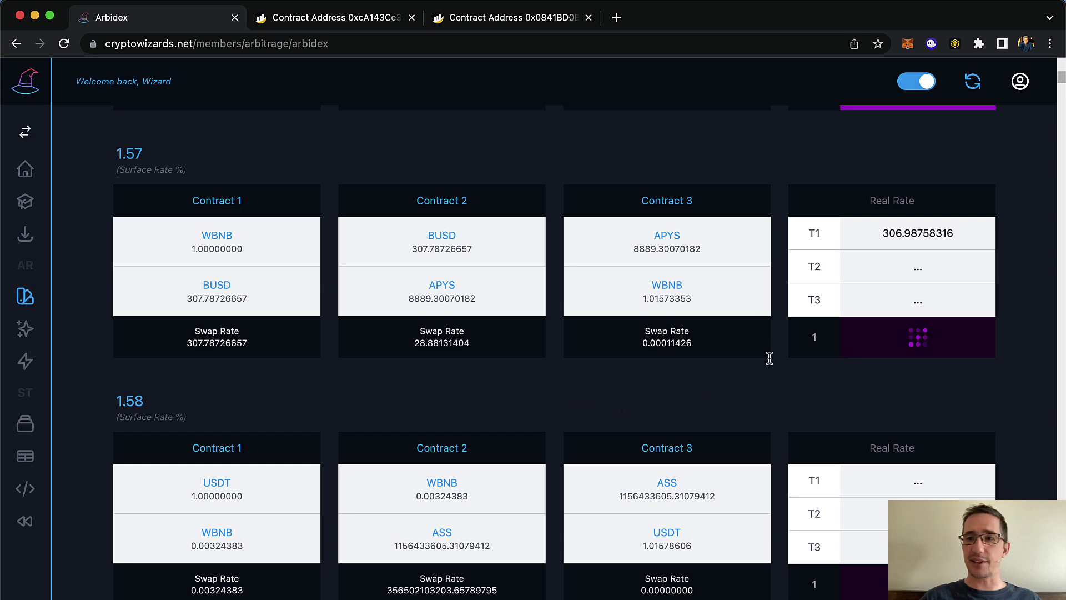
Back on FlashGap, quick-check WBNB/XRP, SHIB/WBNB, WBNB/SHIB and Cake/WBNB: all No Arbitrage
{"action": "left_click", "coordinate": [25, 329]}
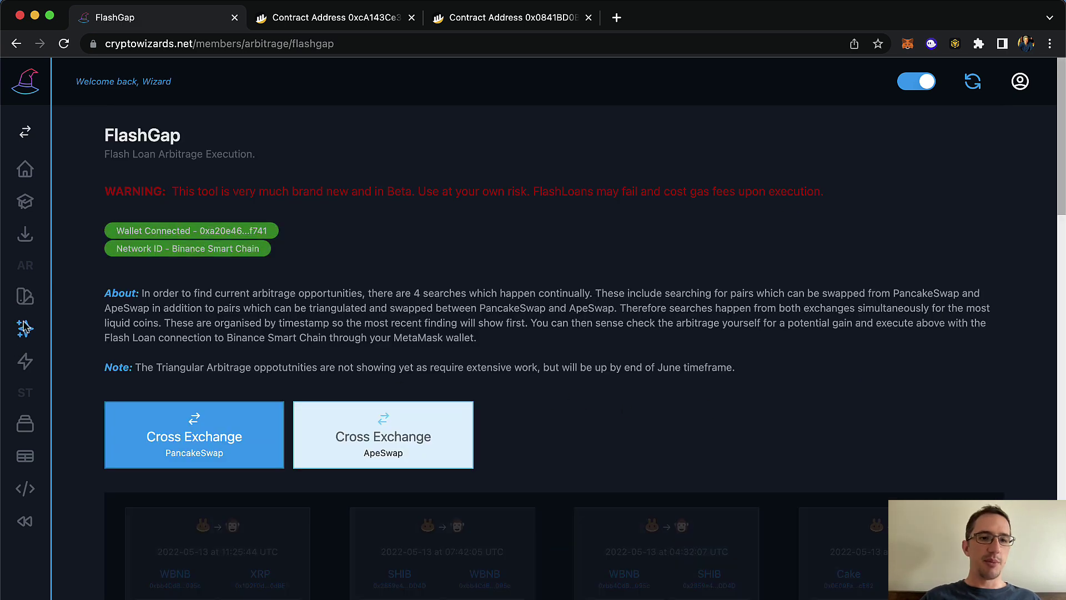
{"action": "scroll", "coordinate": [364, 391], "scroll_direction": "down", "scroll_amount": 5}
{"action": "left_click", "coordinate": [175, 388]}
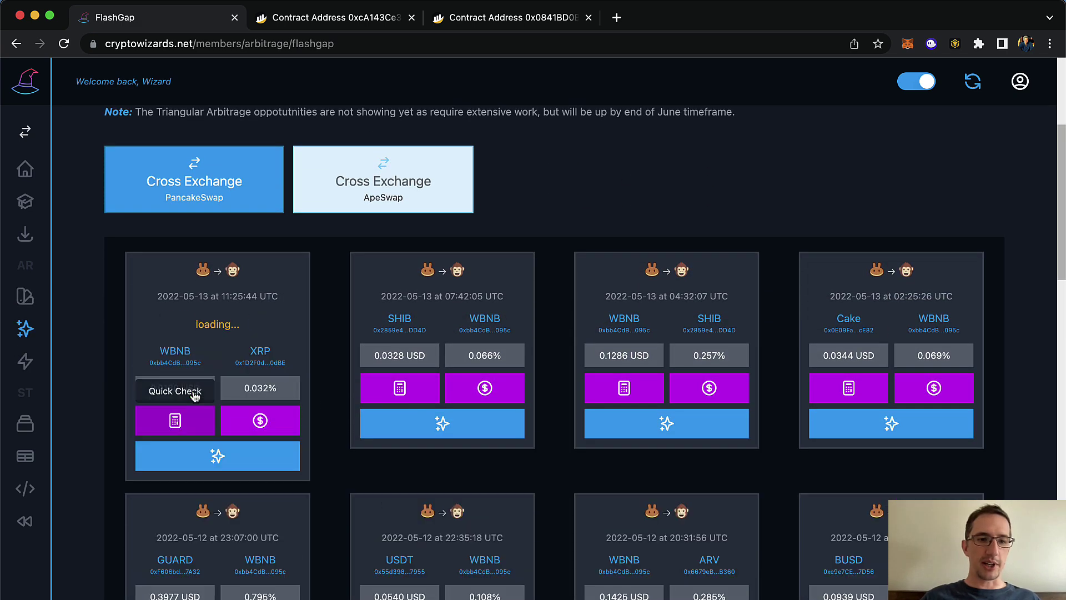
{"action": "left_click", "coordinate": [400, 388]}
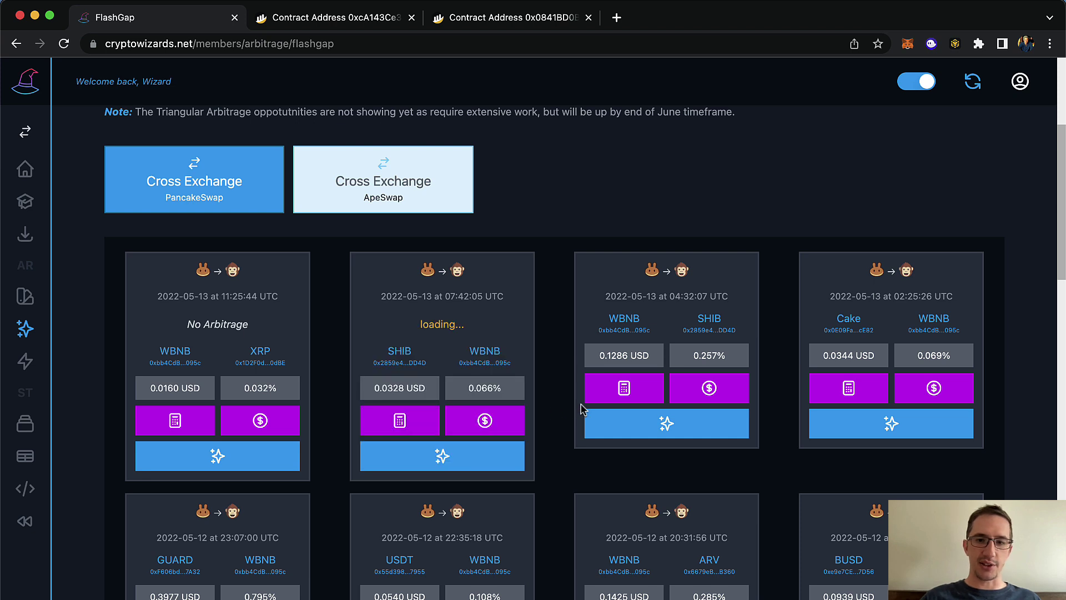
{"action": "left_click", "coordinate": [611, 391]}
{"action": "left_click", "coordinate": [849, 388]}
Quick-check GUARD/WBNB, USDT/WBNB, WBNB/ARV and BUSD/GQ, which also show No Arbitrage
{"action": "scroll", "coordinate": [849, 388], "scroll_direction": "down", "scroll_amount": 2}
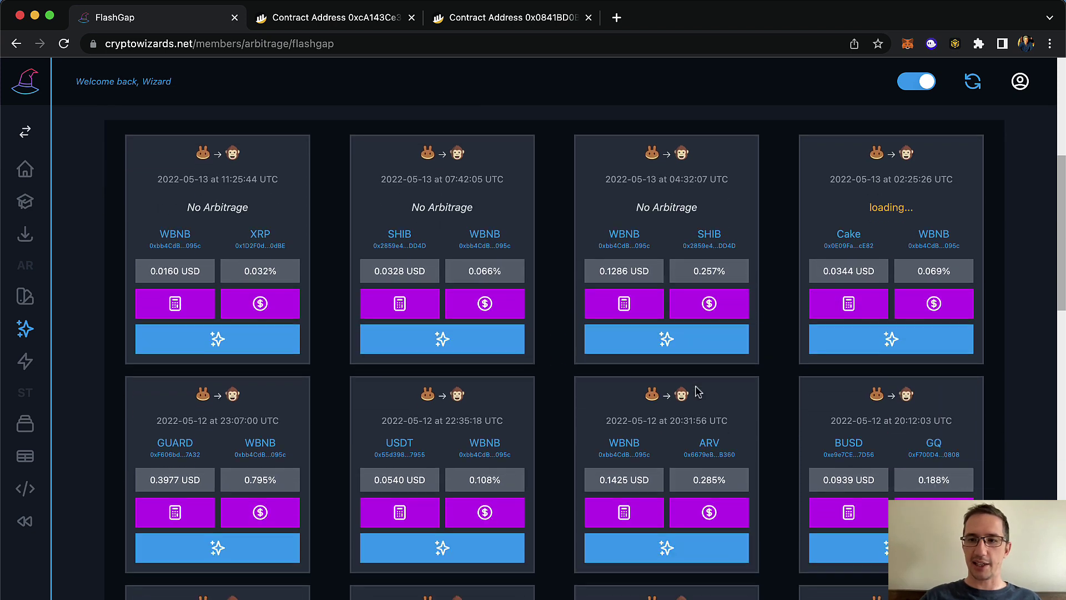
{"action": "left_click", "coordinate": [175, 512]}
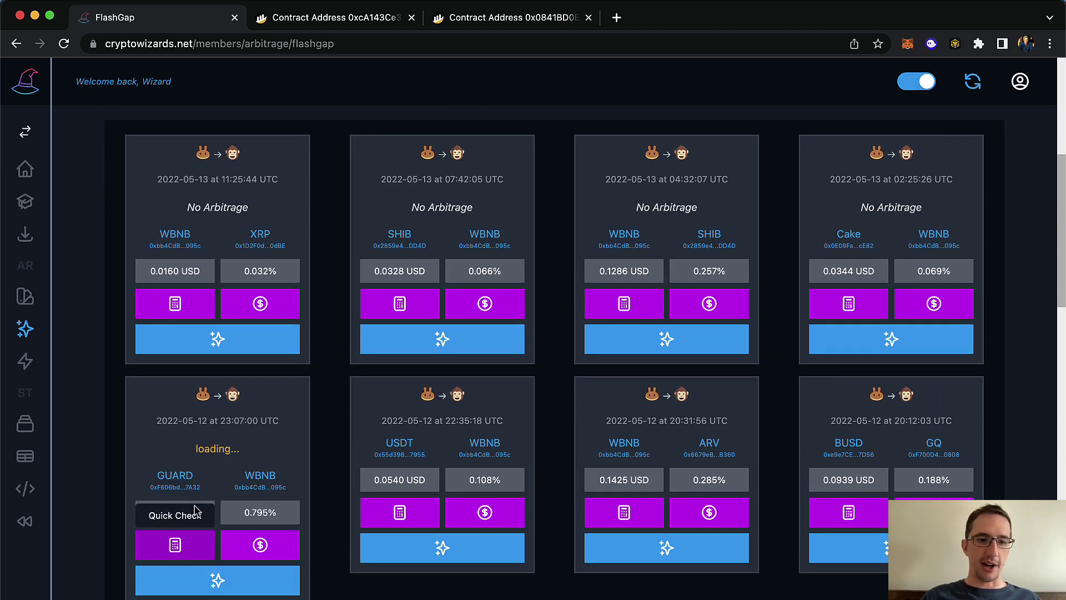
{"action": "left_click", "coordinate": [399, 512]}
{"action": "left_click", "coordinate": [624, 512]}
{"action": "left_click", "coordinate": [821, 512]}
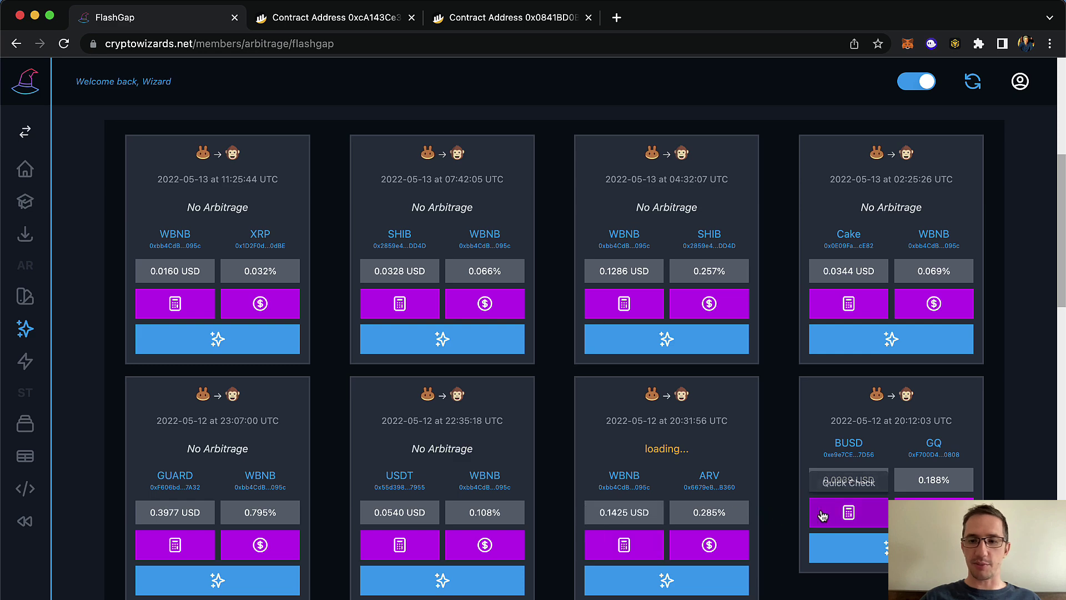
{"action": "scroll", "coordinate": [531, 350], "scroll_direction": "up", "scroll_amount": 3}
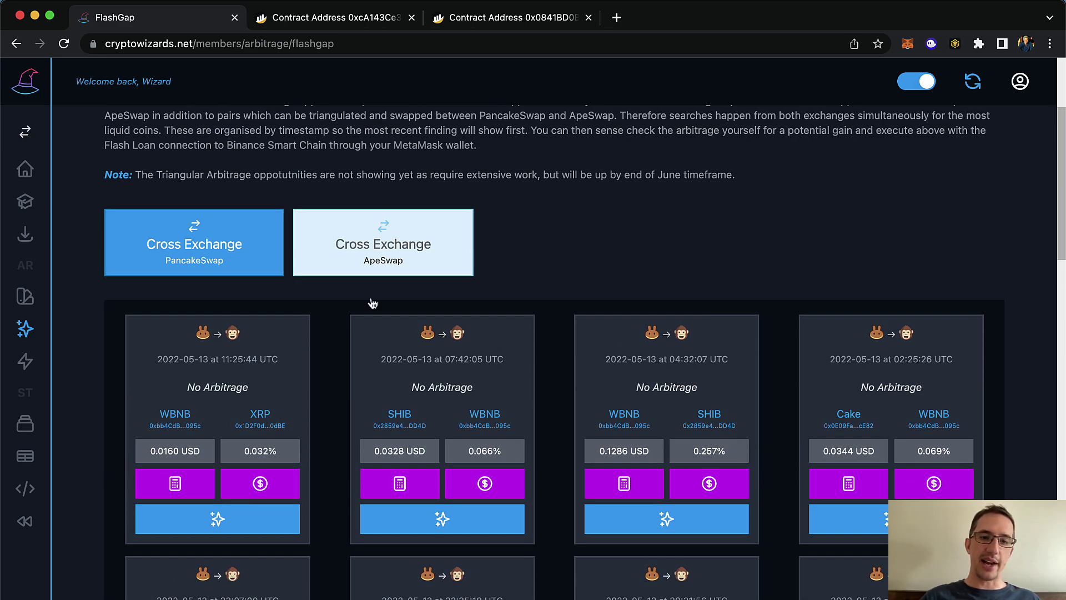
On ApeSwap, quick-check ONT/WBNB (Arb 2.13%), BFG/WBNB (0.44%), WBNB/GMR and WBNB/ATA
{"action": "left_click", "coordinate": [325, 267]}
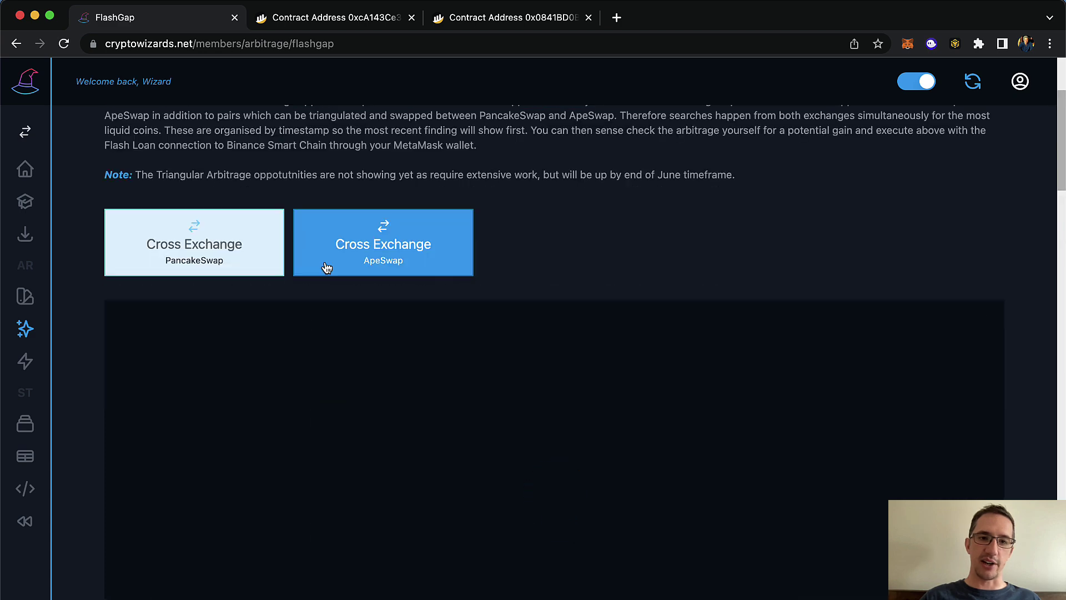
{"action": "left_click", "coordinate": [170, 451]}
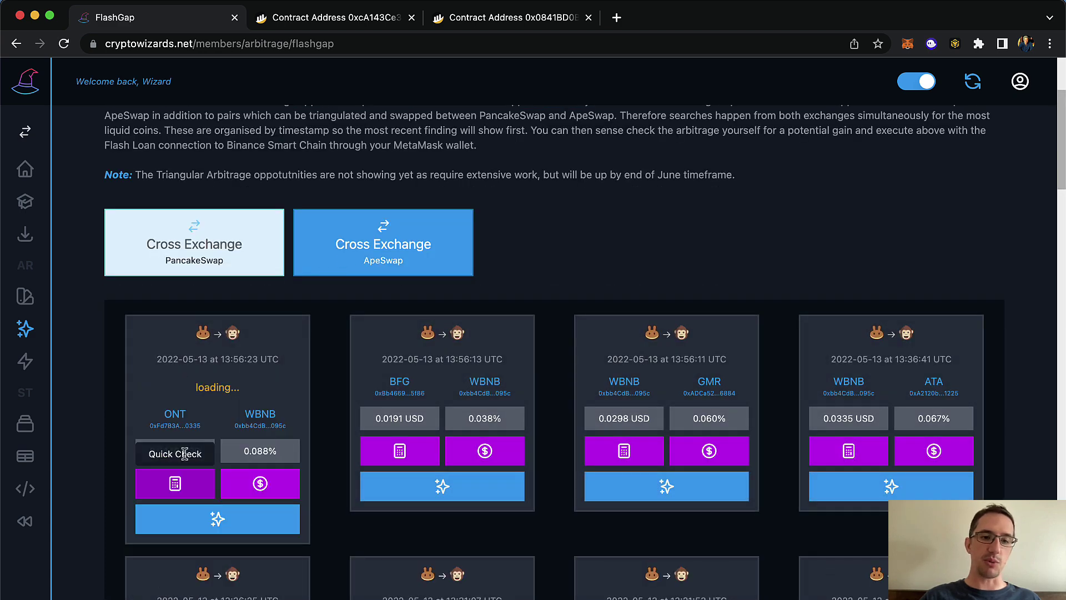
{"action": "left_click", "coordinate": [373, 459]}
{"action": "left_click", "coordinate": [617, 453]}
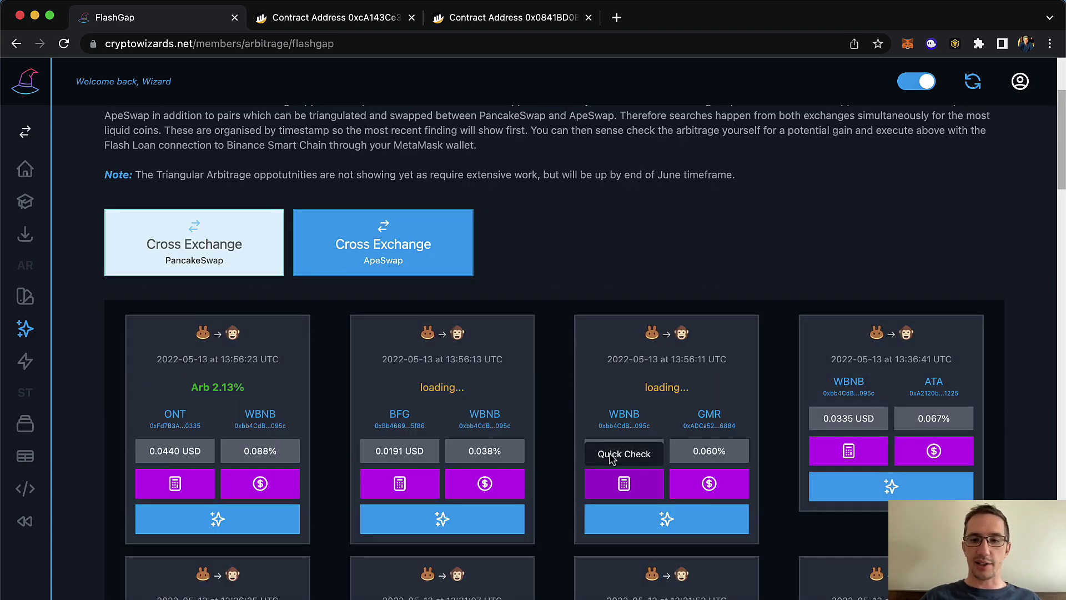
{"action": "left_click", "coordinate": [847, 452]}
Quick-check WBNB/NAUT (Arb 4.81%), WBNB/YEL, WBNB/ANKR (0.18%) and WBNB/TWT
{"action": "scroll", "coordinate": [721, 487], "scroll_direction": "down", "scroll_amount": 4}
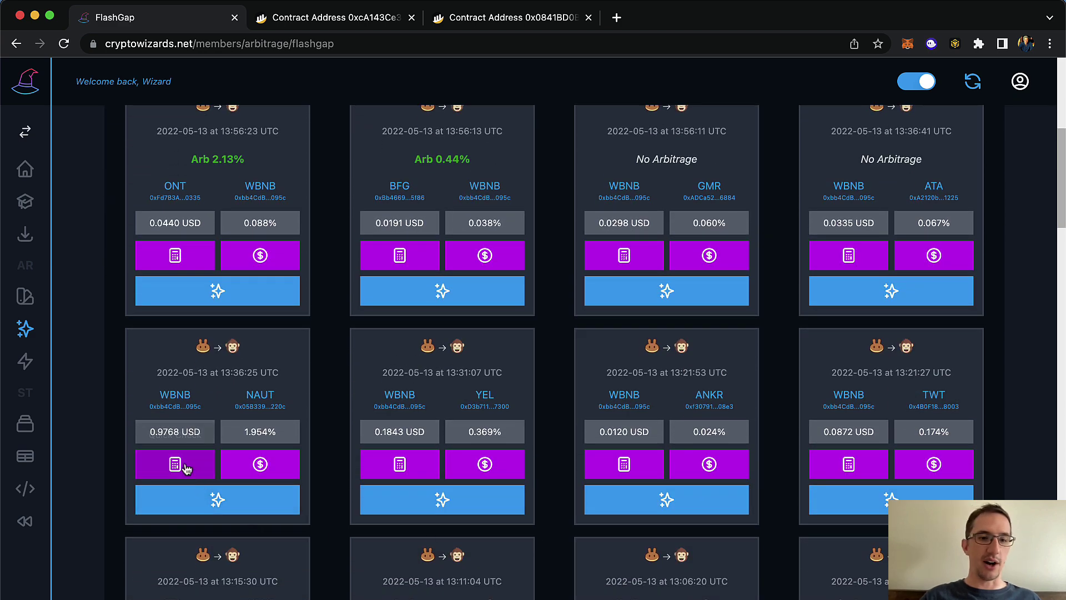
{"action": "left_click", "coordinate": [209, 466]}
{"action": "left_click", "coordinate": [425, 467]}
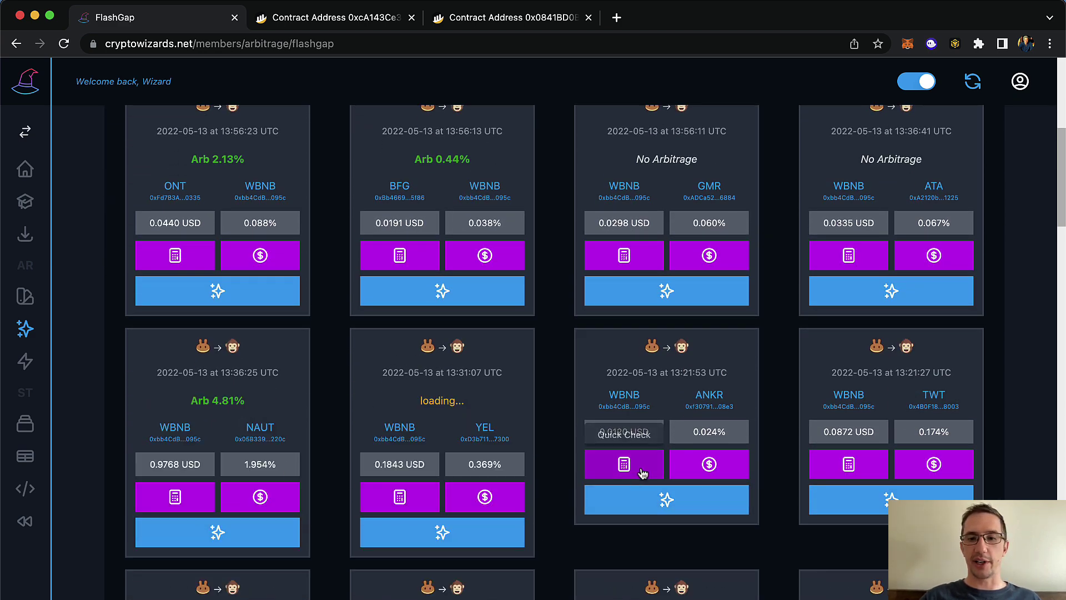
{"action": "left_click", "coordinate": [644, 469]}
{"action": "left_click", "coordinate": [863, 469]}
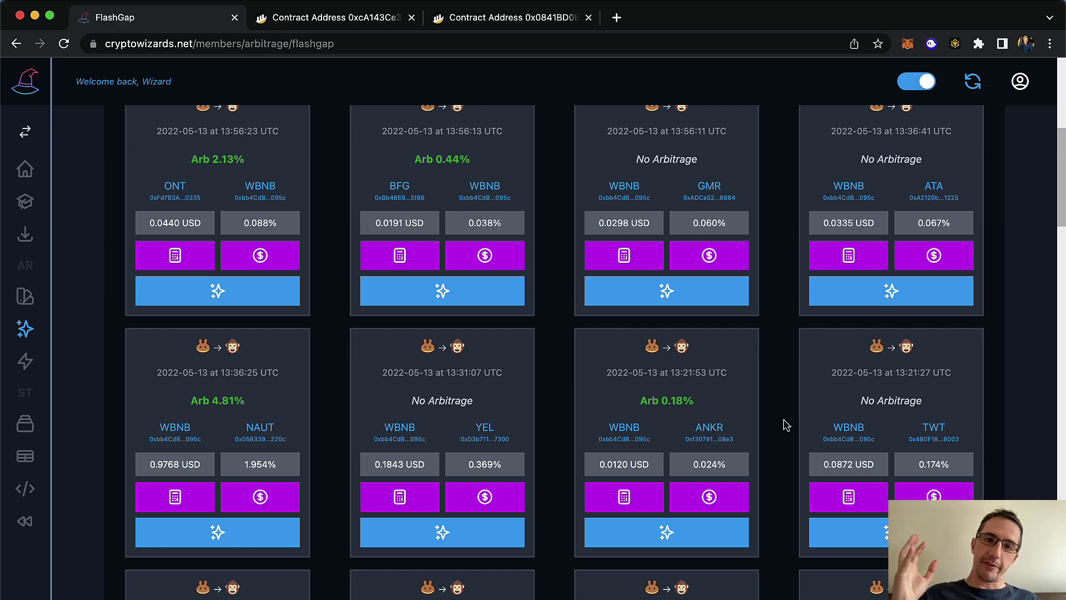
{"action": "scroll", "coordinate": [786, 425], "scroll_direction": "up", "scroll_amount": 2}
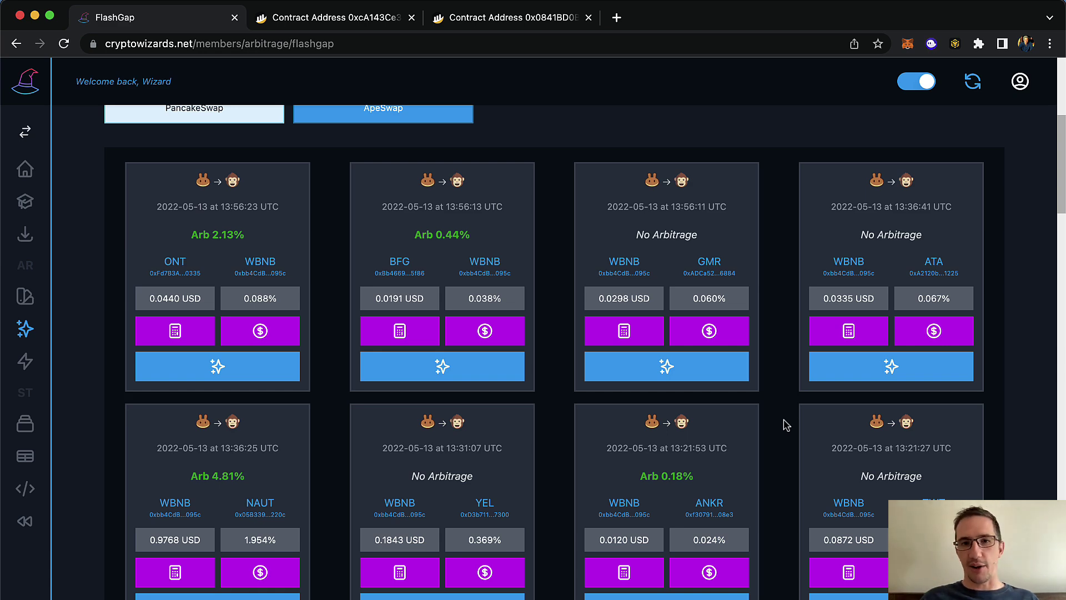
{"action": "scroll", "coordinate": [750, 171], "scroll_direction": "up", "scroll_amount": 5}
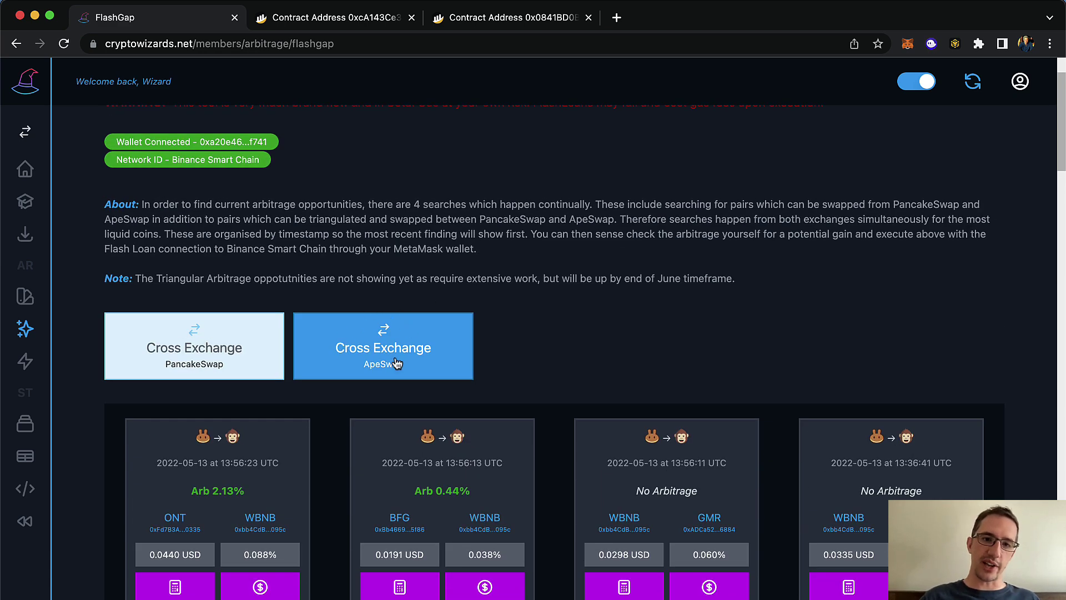
{"action": "scroll", "coordinate": [565, 322], "scroll_direction": "down", "scroll_amount": 6}
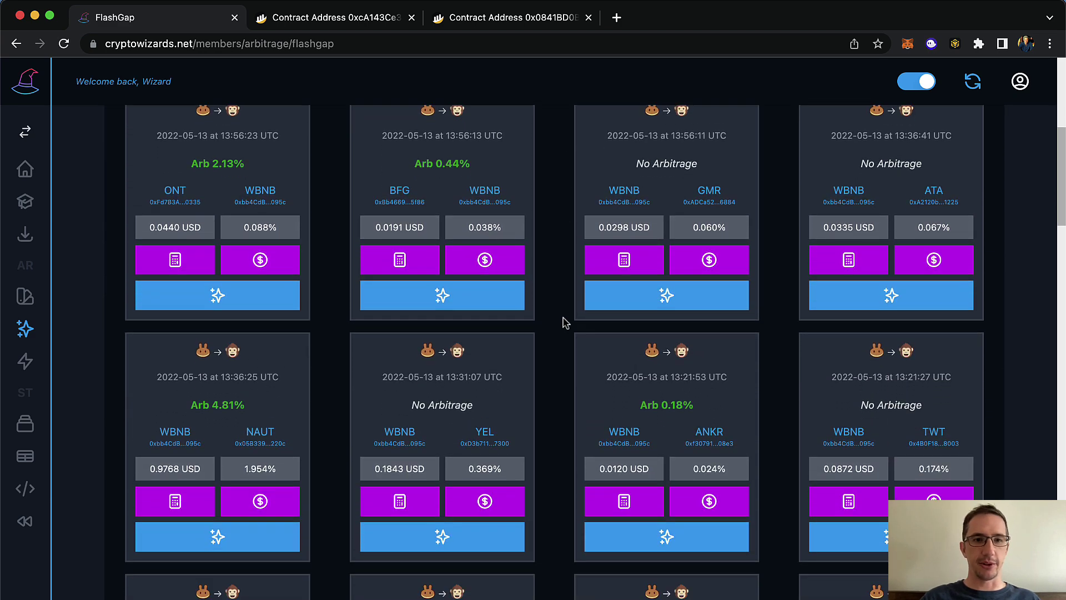
{"action": "scroll", "coordinate": [565, 322], "scroll_direction": "down", "scroll_amount": 2}
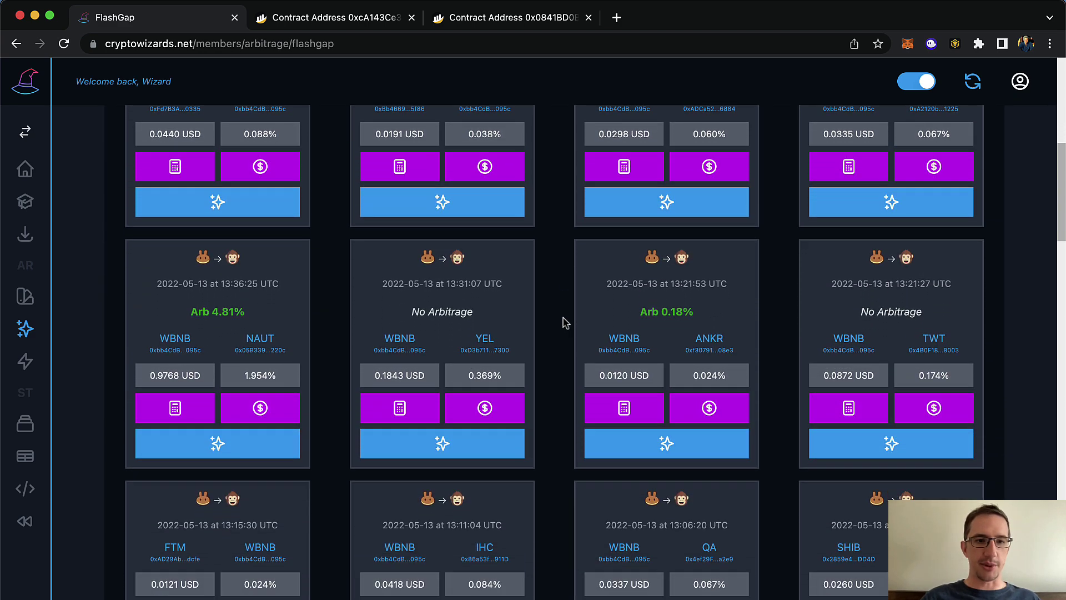
{"action": "scroll", "coordinate": [565, 322], "scroll_direction": "down", "scroll_amount": 1}
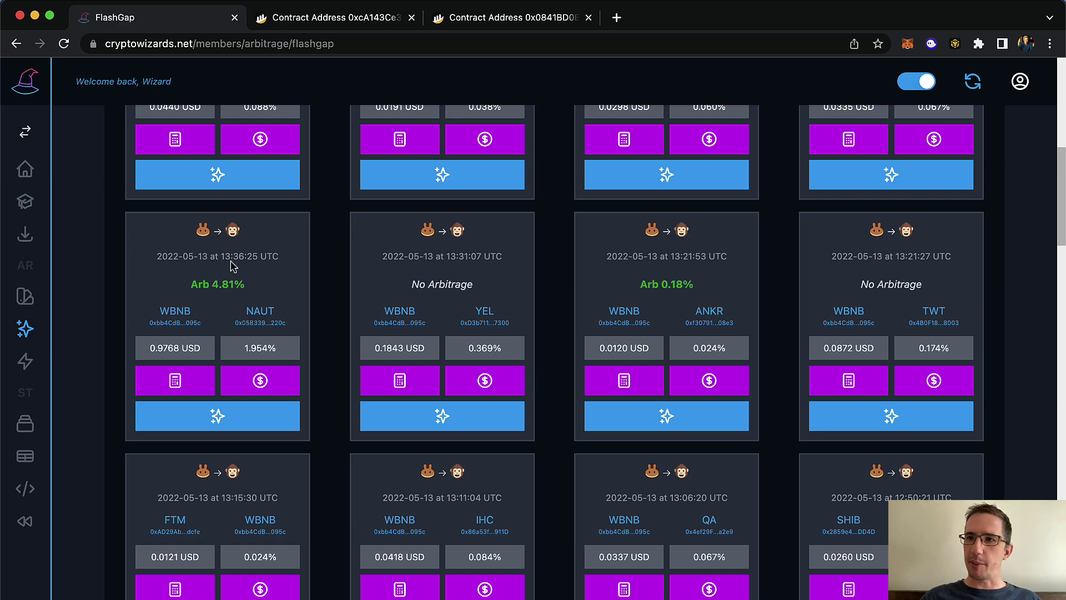
{"action": "scroll", "coordinate": [232, 266], "scroll_direction": "up", "scroll_amount": 4}
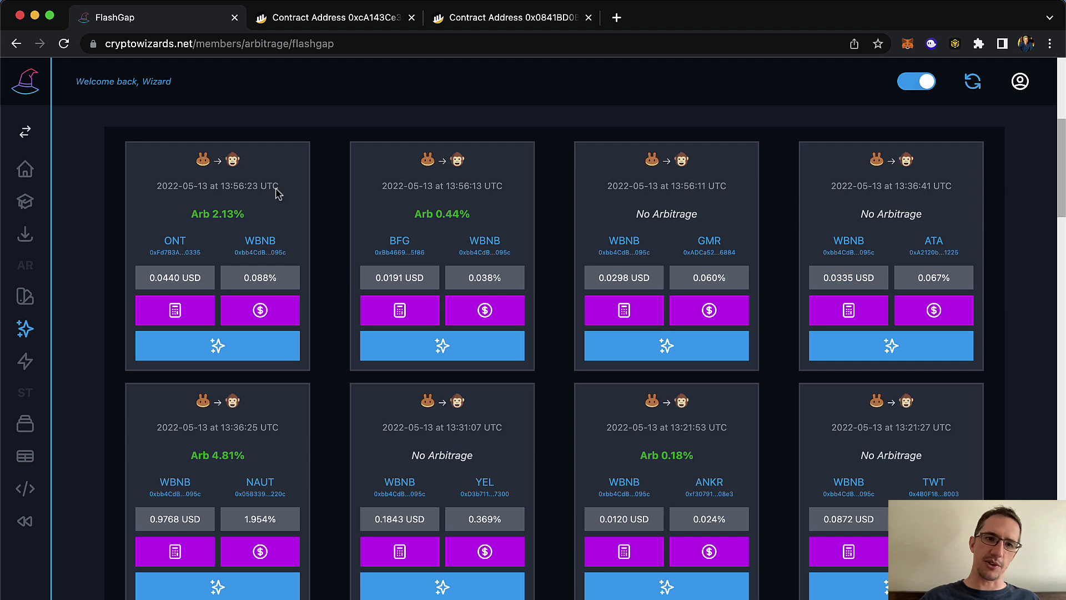
{"action": "left_click_drag", "start_coordinate": [279, 186], "coordinate": [161, 192]}
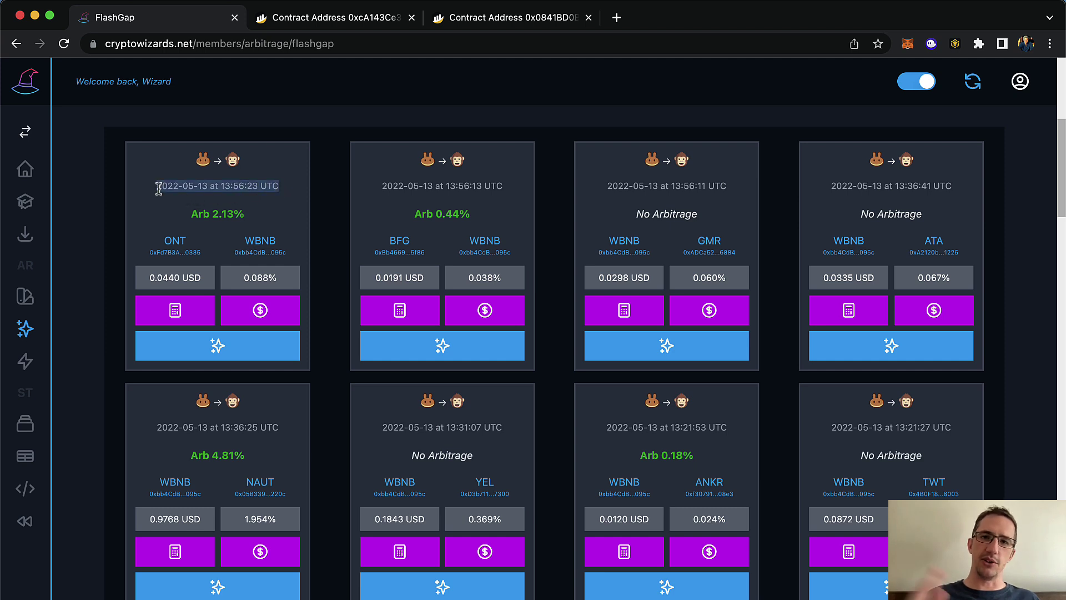
{"action": "left_click", "coordinate": [224, 186]}
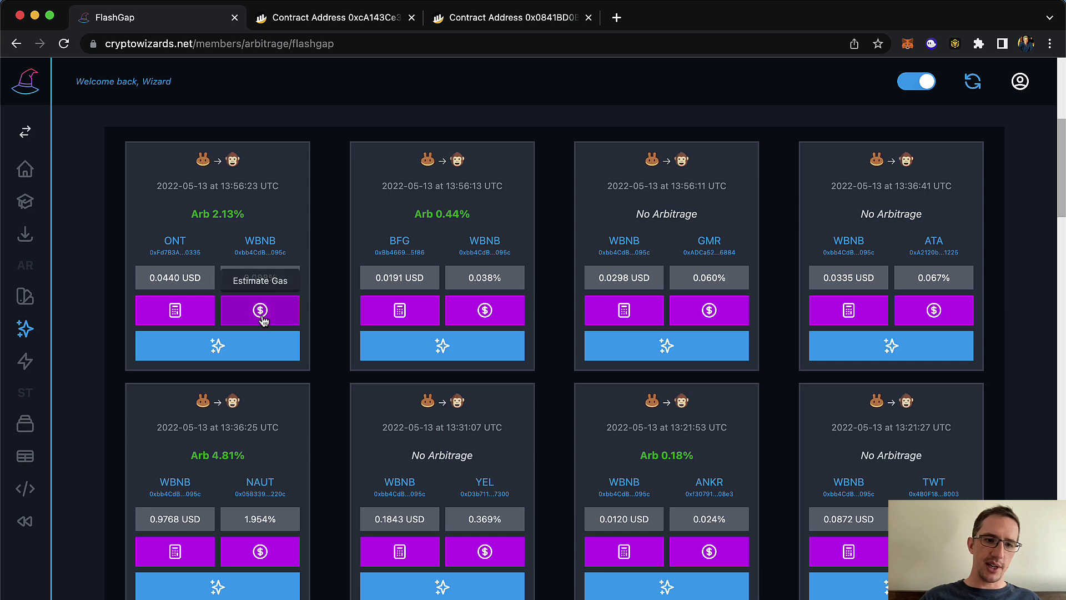
Re-check WBNB/NAUT (Arb 4.81%) and estimate its gas: 0.85 USD, limit 500000, 5.5 Gwei
{"action": "scroll", "coordinate": [261, 537], "scroll_direction": "down", "scroll_amount": 1}
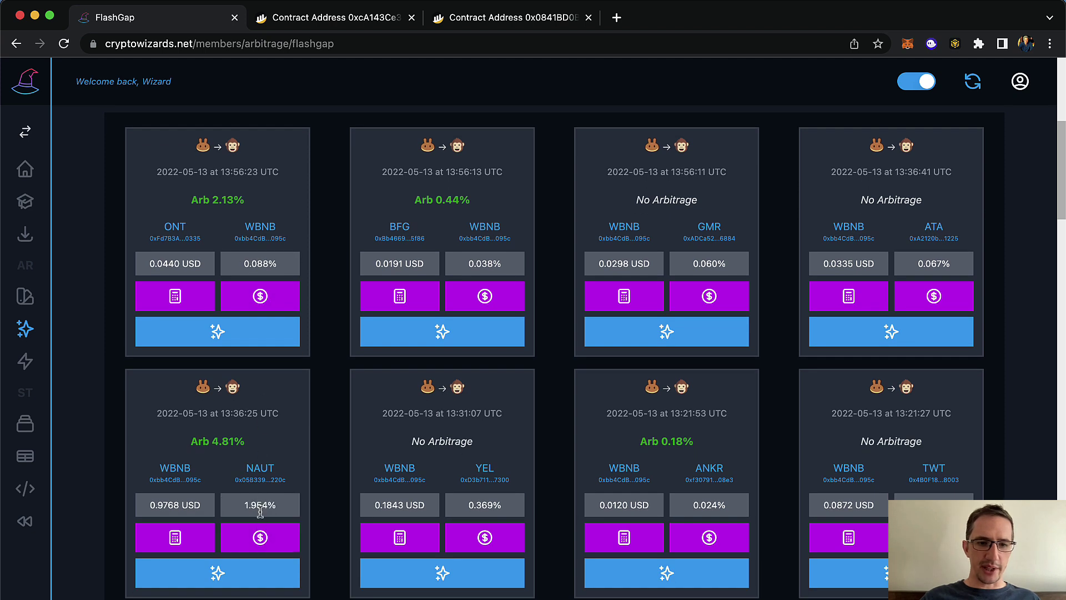
{"action": "left_click", "coordinate": [178, 537]}
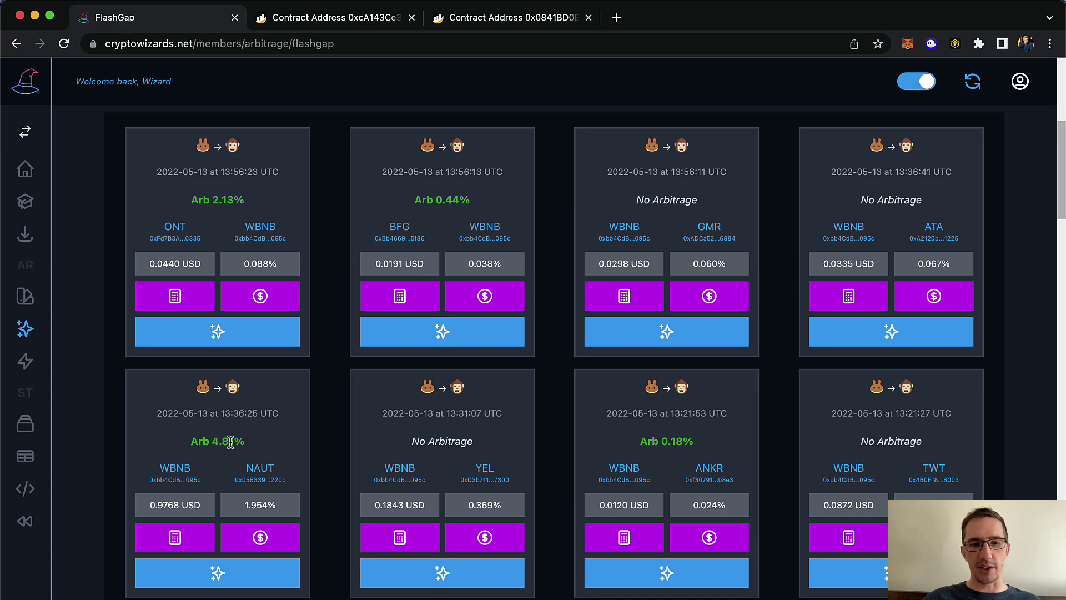
{"action": "scroll", "coordinate": [241, 487], "scroll_direction": "down", "scroll_amount": 2}
{"action": "scroll", "coordinate": [241, 487], "scroll_direction": "down", "scroll_amount": 2}
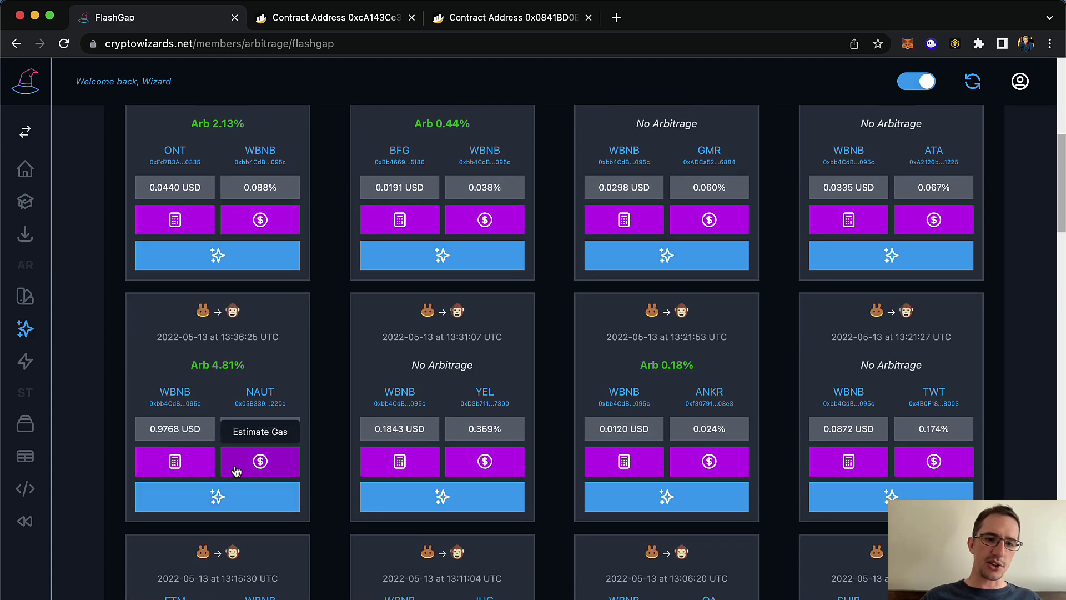
{"action": "left_click", "coordinate": [239, 466]}
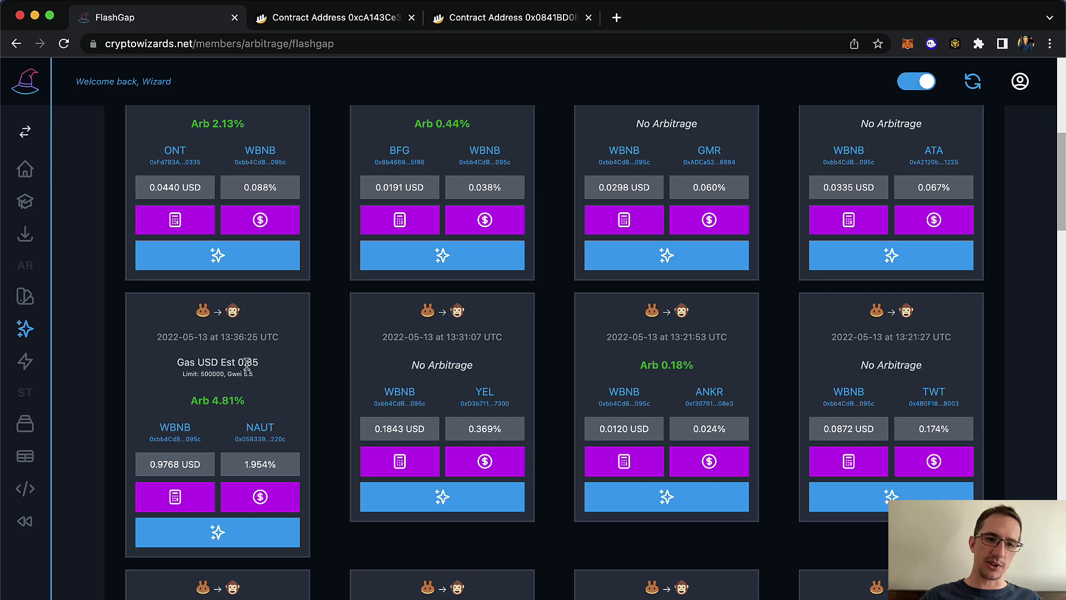
{"action": "scroll", "coordinate": [265, 371], "scroll_direction": "down", "scroll_amount": 2}
{"action": "scroll", "coordinate": [266, 371], "scroll_direction": "down", "scroll_amount": 1}
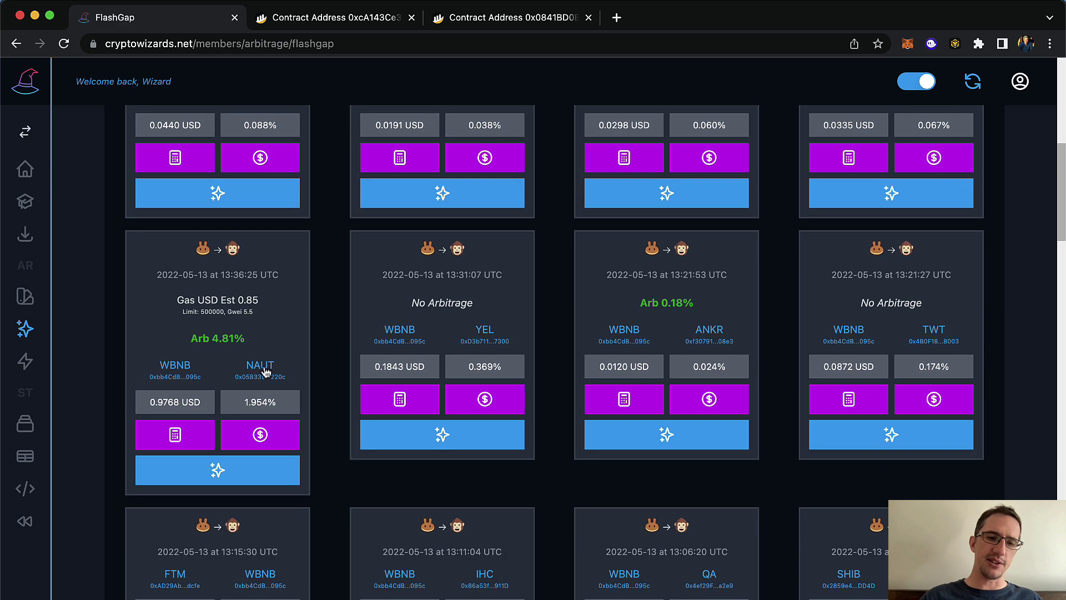
Open the WBNB/NAUT flash loan swap, review its factory and router addresses, and test it: 4.495% arbitrage
{"action": "left_click", "coordinate": [237, 469]}
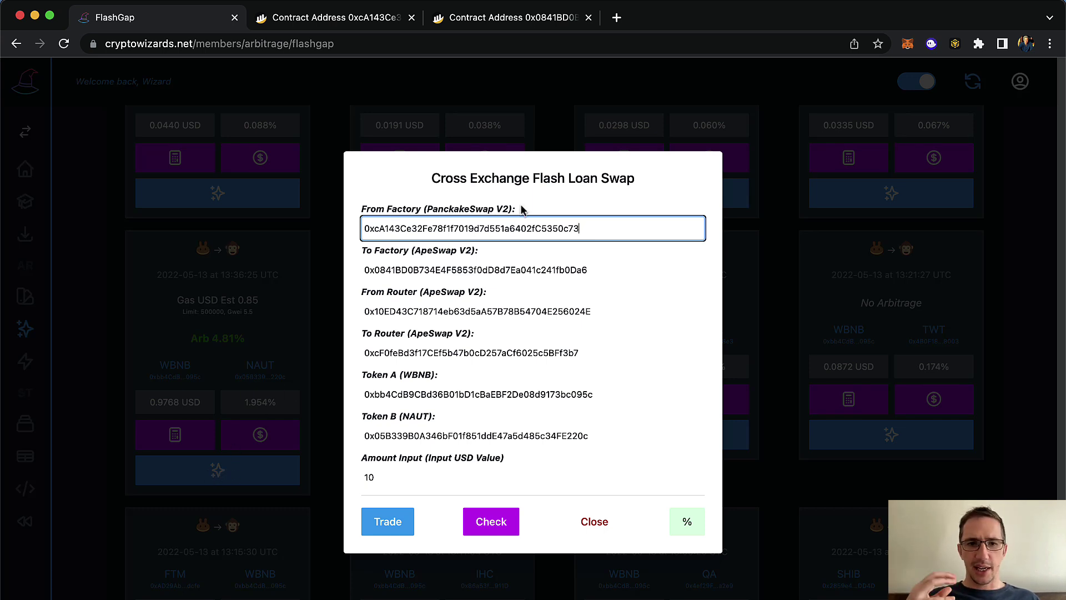
{"action": "double_click", "coordinate": [543, 234]}
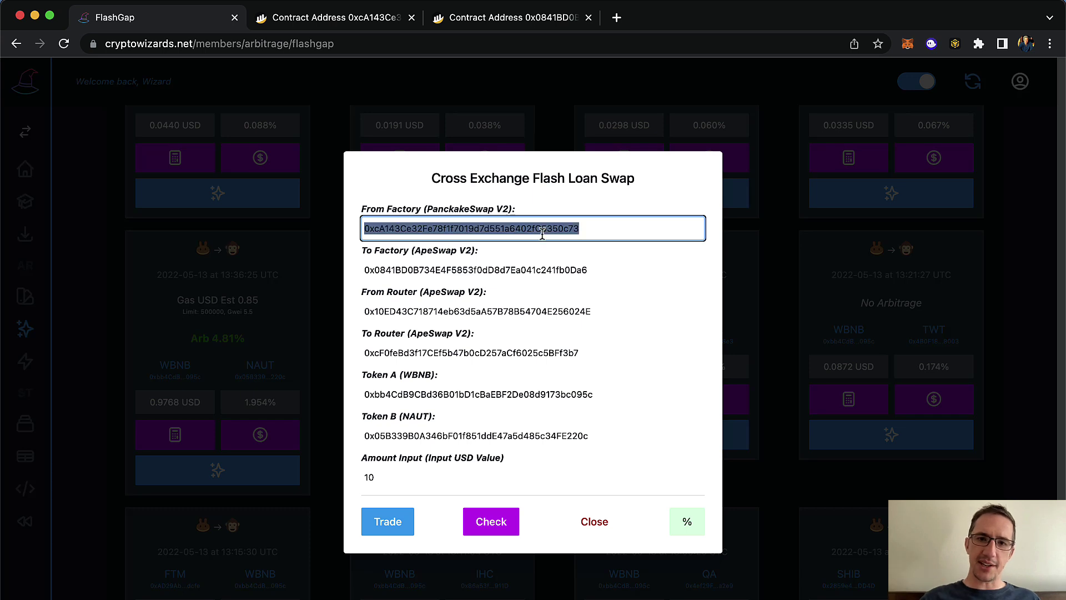
{"action": "double_click", "coordinate": [540, 270]}
{"action": "double_click", "coordinate": [534, 305]}
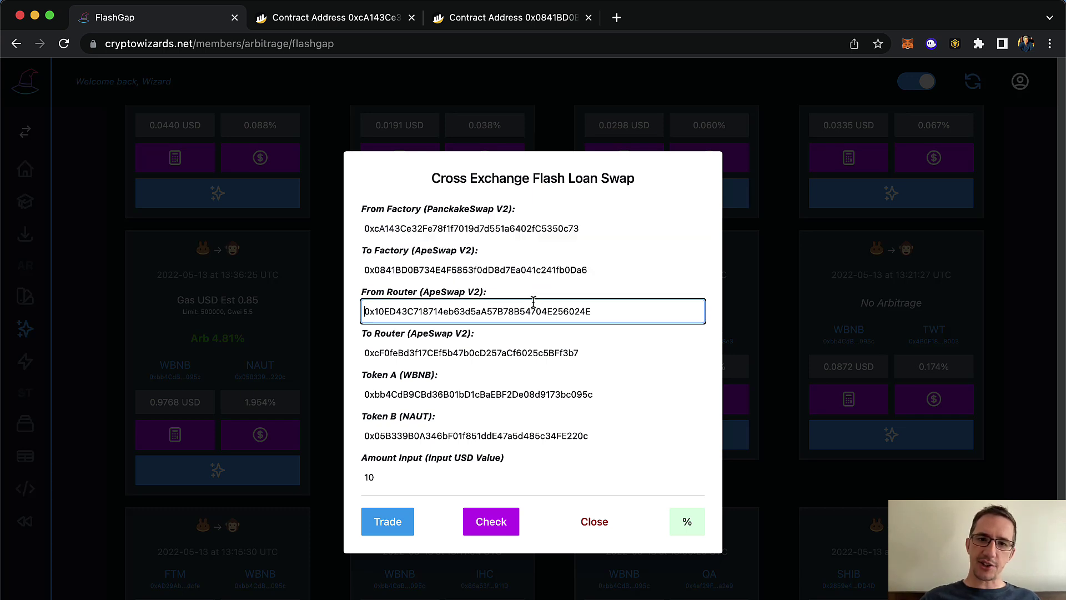
{"action": "double_click", "coordinate": [524, 351]}
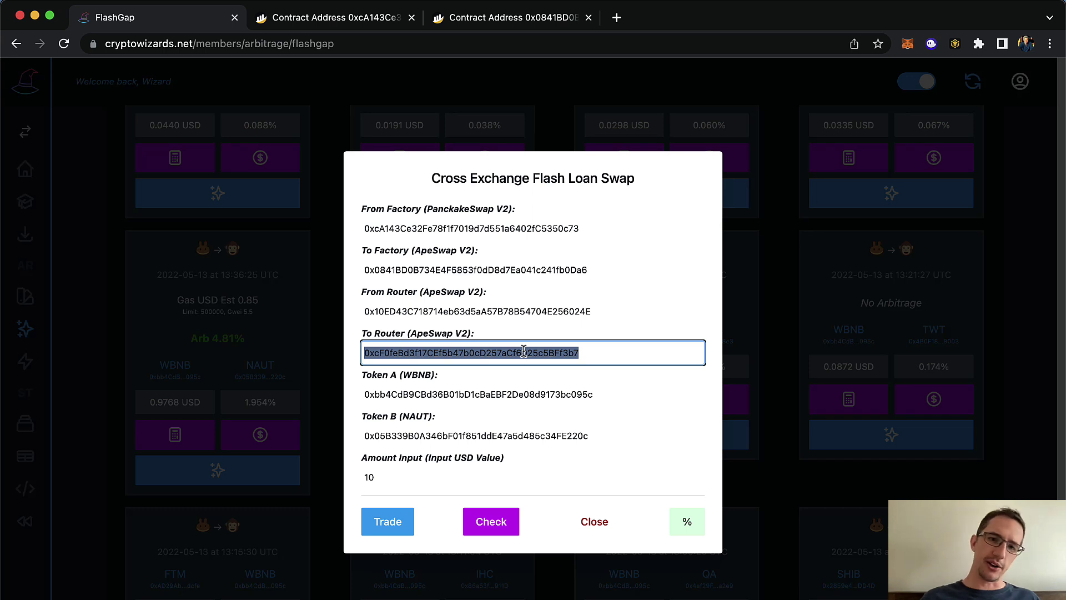
{"action": "left_click", "coordinate": [531, 319]}
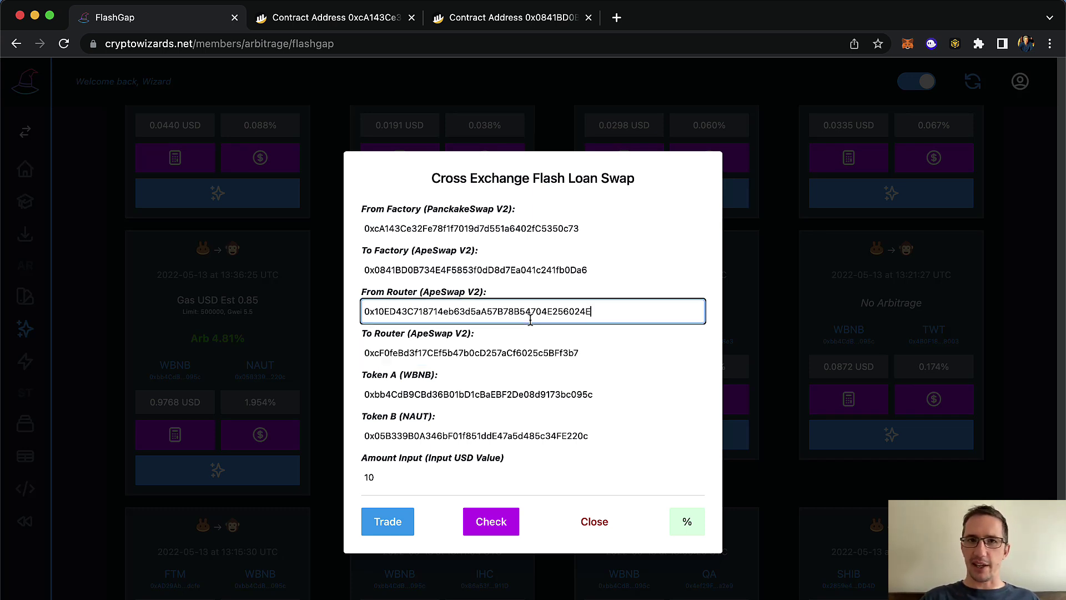
{"action": "left_click", "coordinate": [508, 527]}
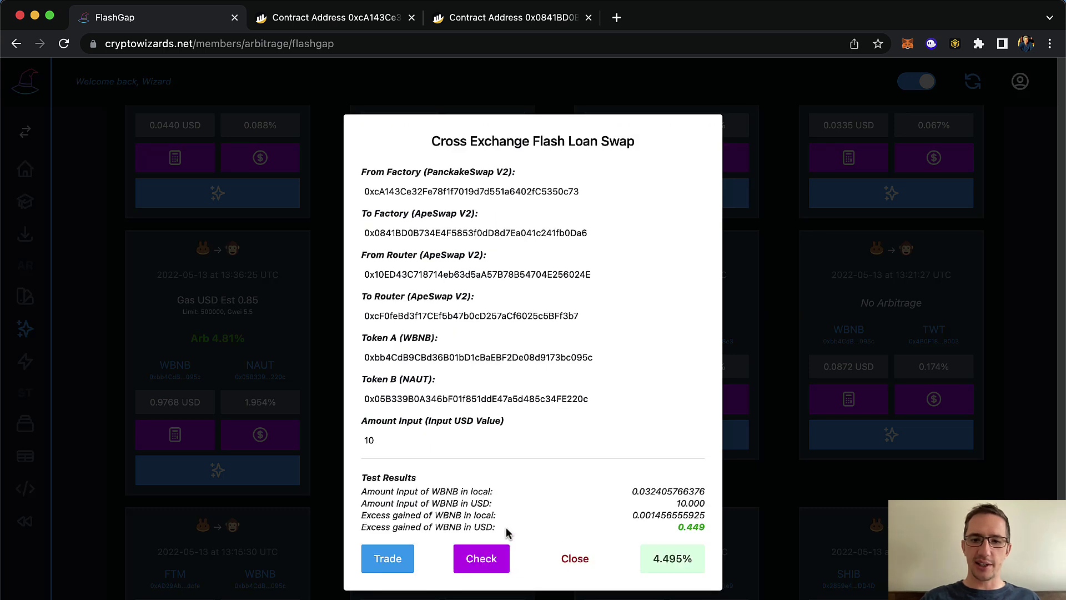
Review the From Factory, To Factory, Token A and Token B addresses in the swap dialog
{"action": "double_click", "coordinate": [524, 193]}
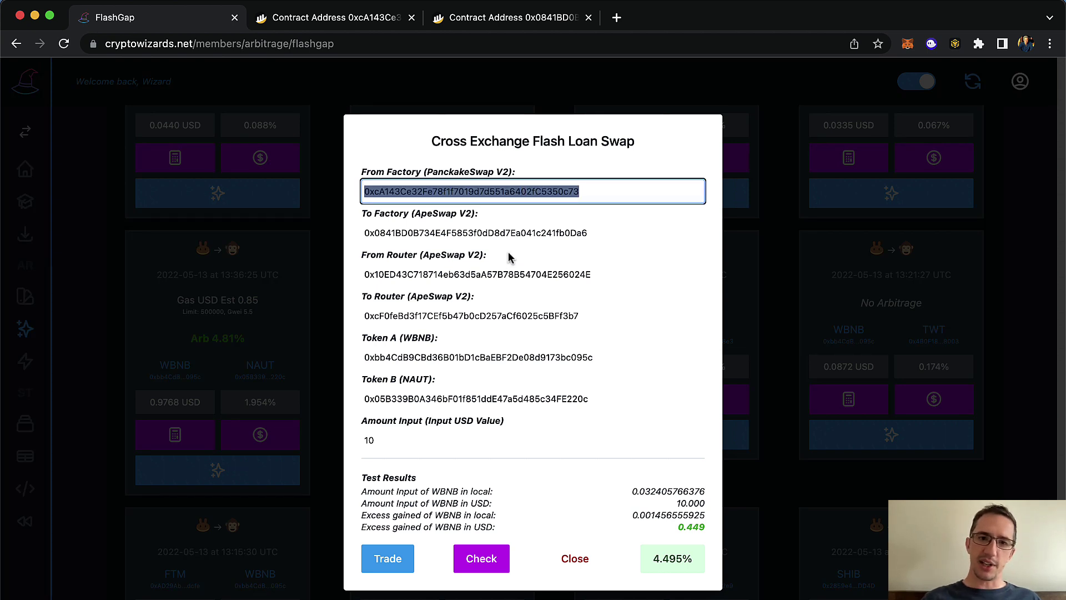
{"action": "double_click", "coordinate": [489, 357]}
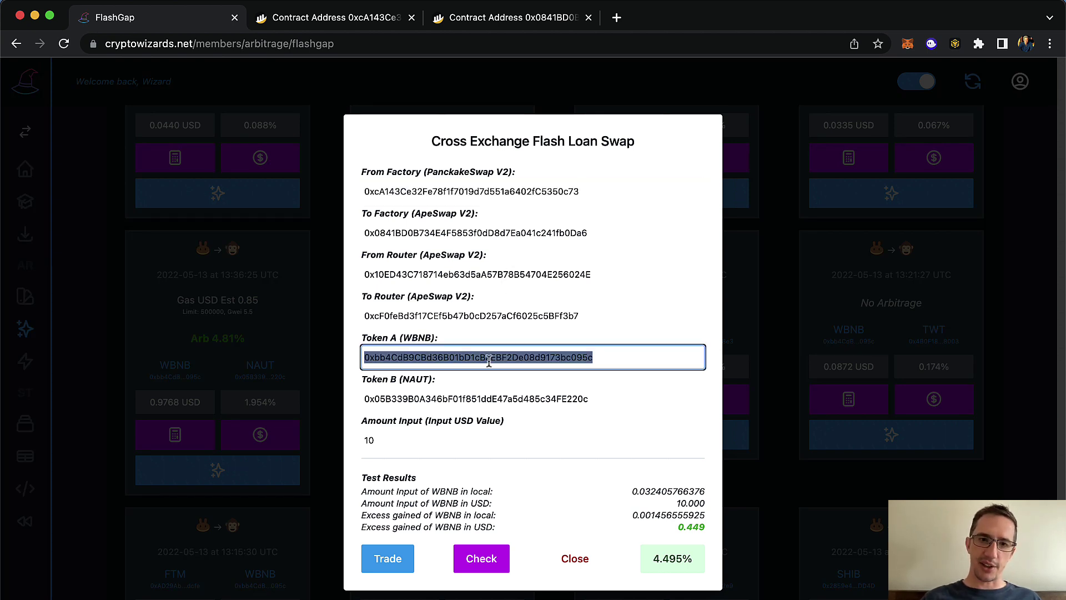
{"action": "double_click", "coordinate": [485, 399]}
{"action": "double_click", "coordinate": [522, 192]}
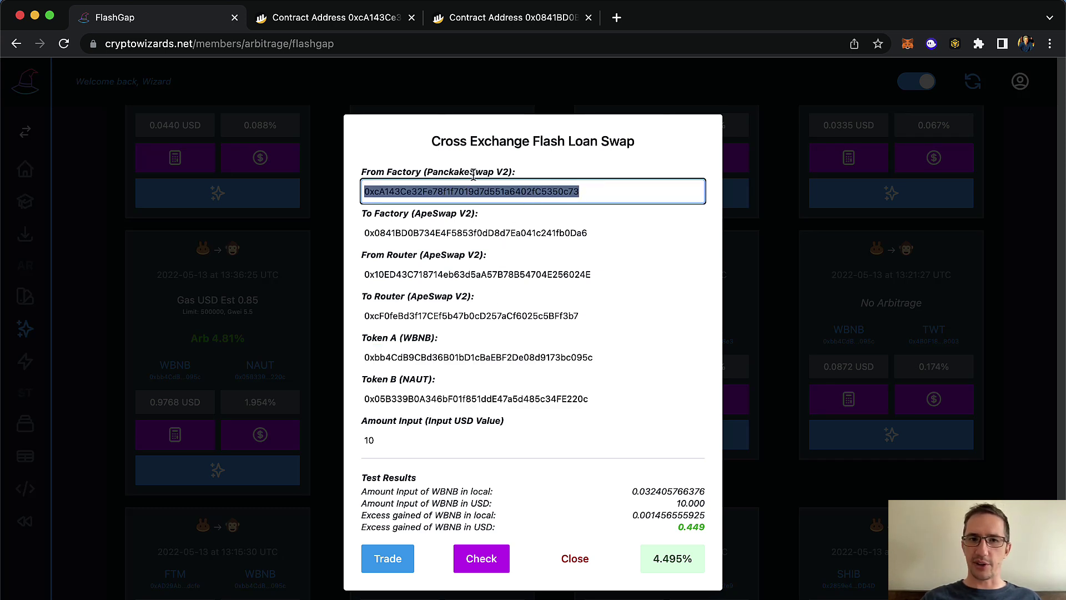
{"action": "double_click", "coordinate": [474, 231]}
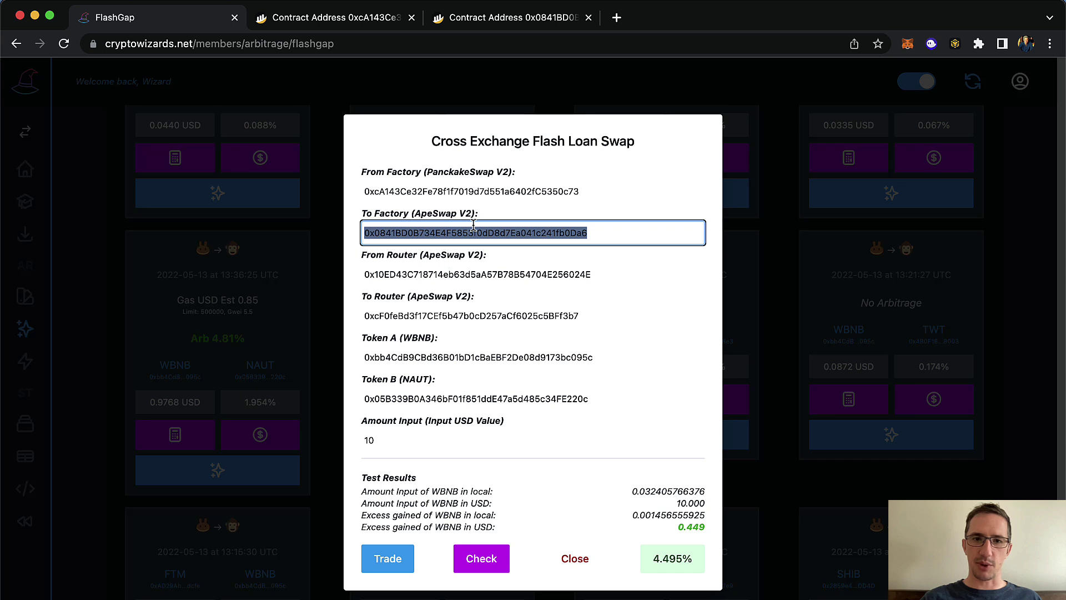
{"action": "left_click", "coordinate": [483, 200]}
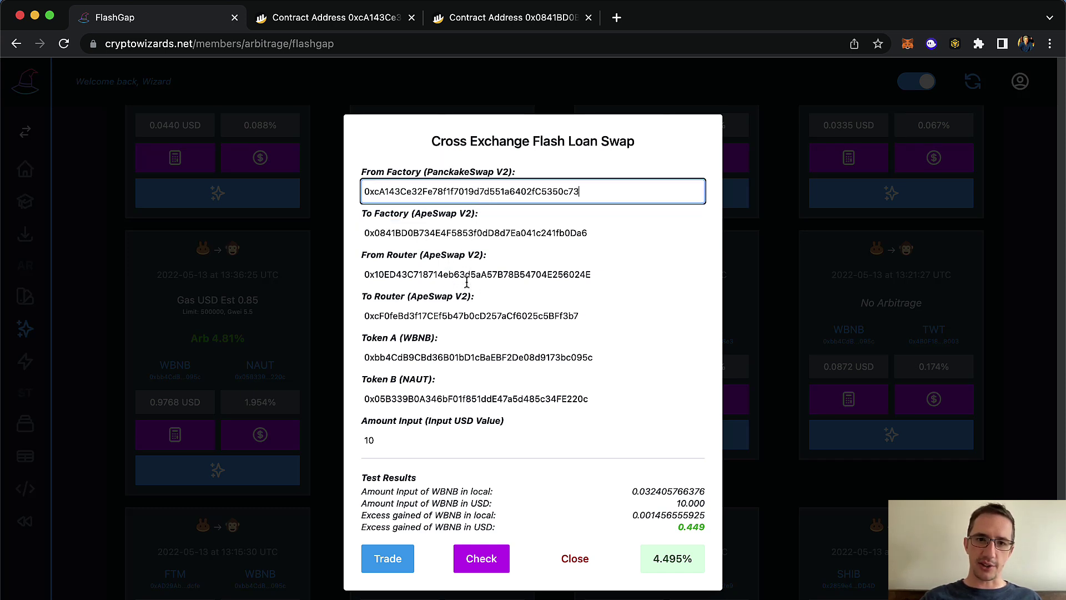
Recheck the token addresses and rerun the 10 USD test, still showing 4.495% arbitrage
{"action": "double_click", "coordinate": [449, 357]}
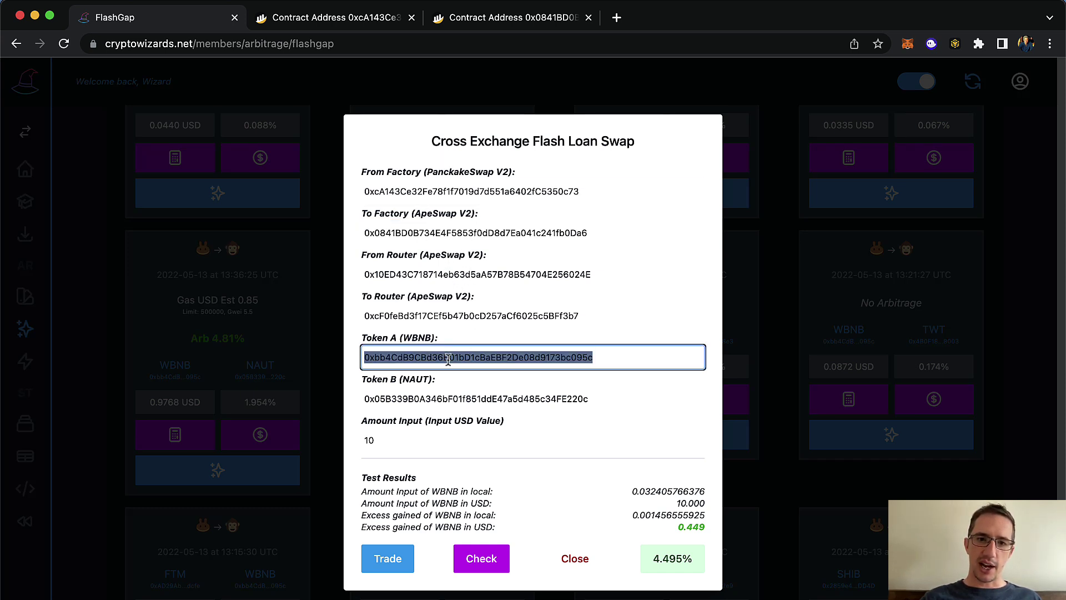
{"action": "double_click", "coordinate": [449, 398]}
{"action": "left_click", "coordinate": [481, 377]}
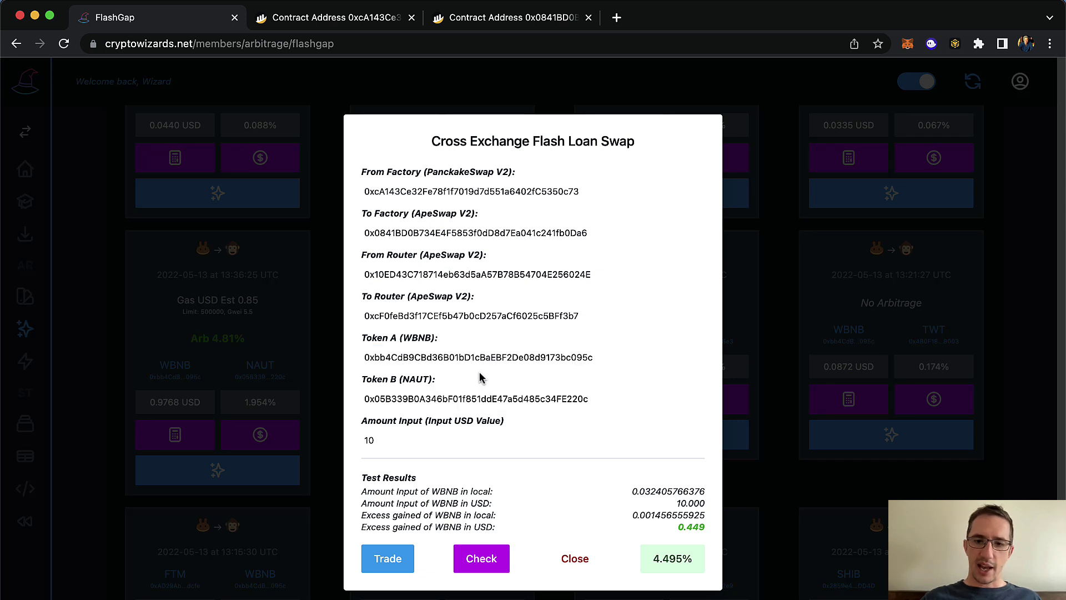
{"action": "left_click", "coordinate": [488, 559]}
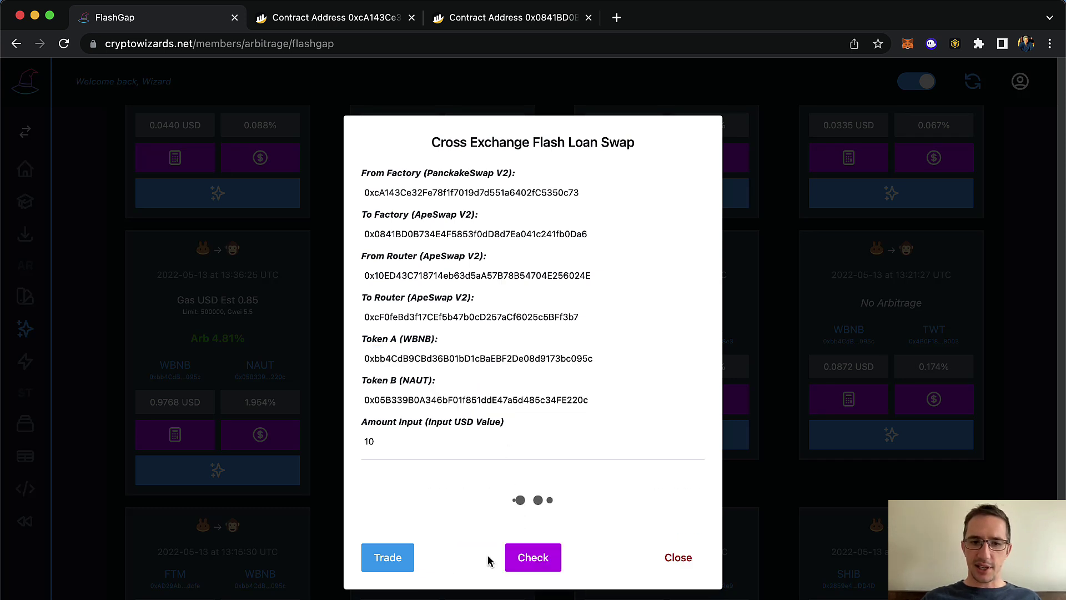
{"action": "left_click", "coordinate": [454, 441]}
Test the swap with a 100 USD input amount
{"action": "type", "text": "0"}
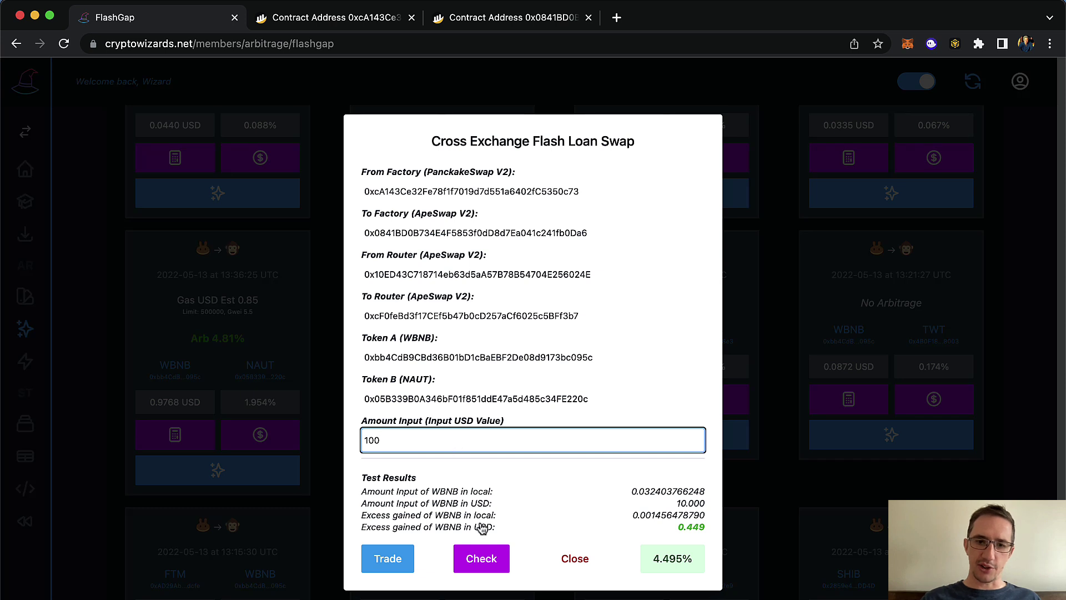
{"action": "left_click", "coordinate": [482, 562]}
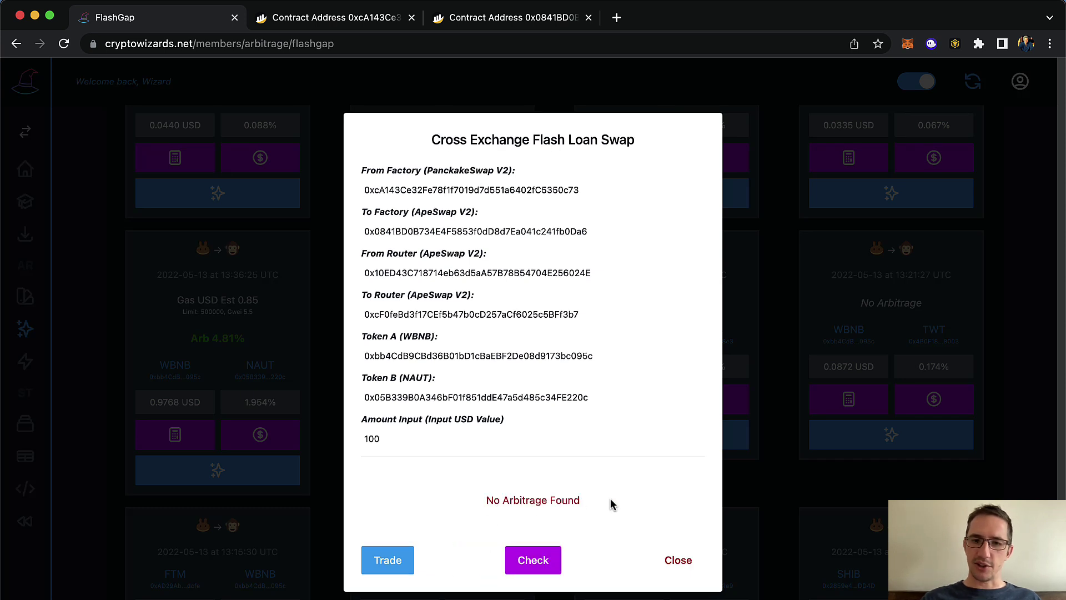
{"action": "left_click", "coordinate": [401, 439]}
Test a 50 USD input, yielding 1.001 USD excess WBNB at 2.002% arbitrage
{"action": "double_click", "coordinate": [401, 439]}
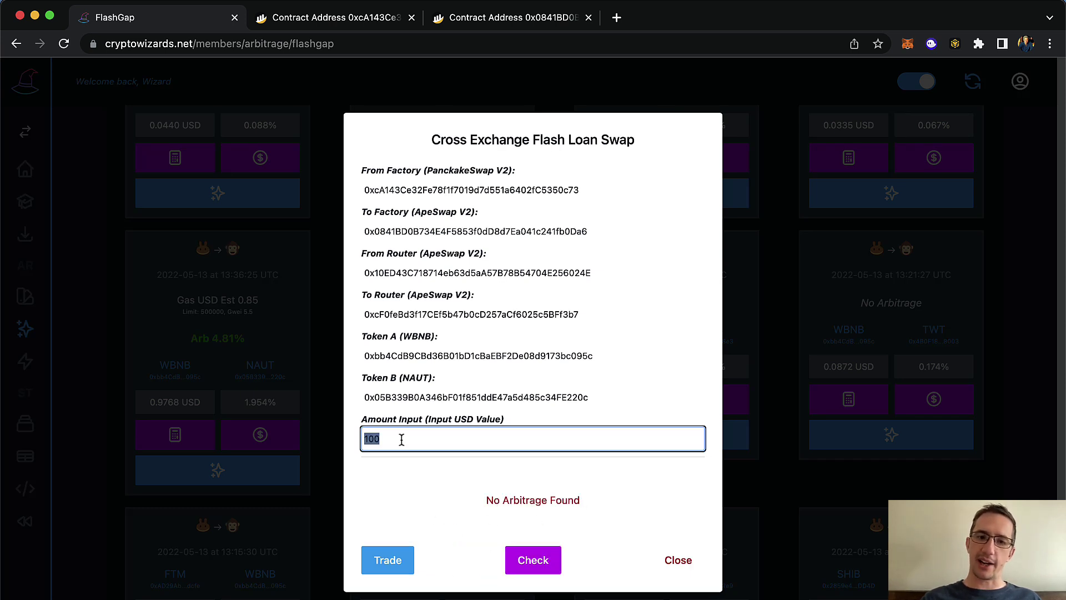
{"action": "type", "text": "50"}
{"action": "left_click", "coordinate": [527, 559]}
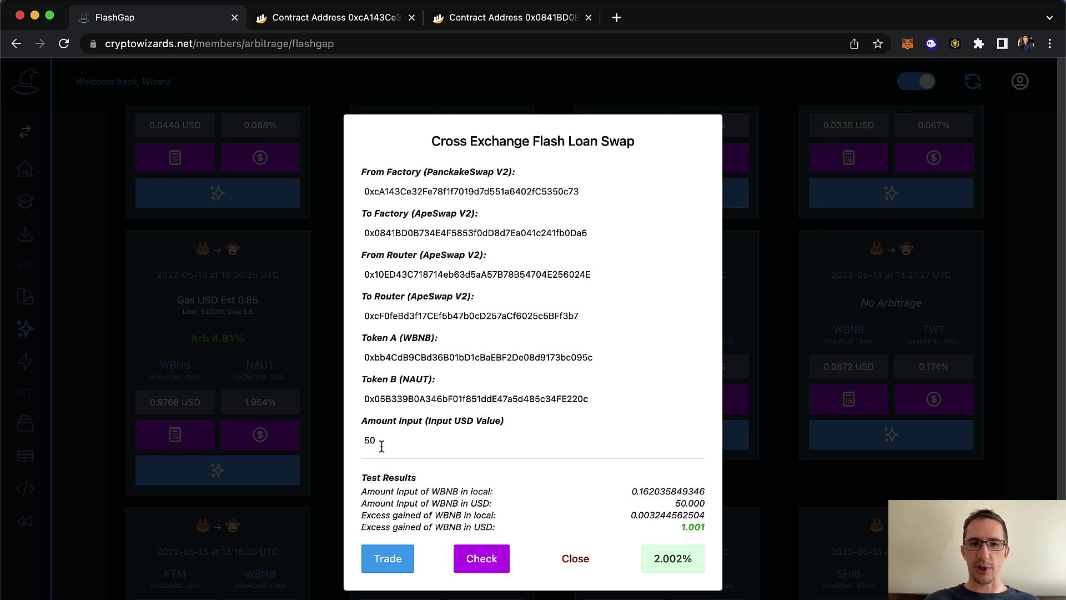
{"action": "double_click", "coordinate": [416, 339]}
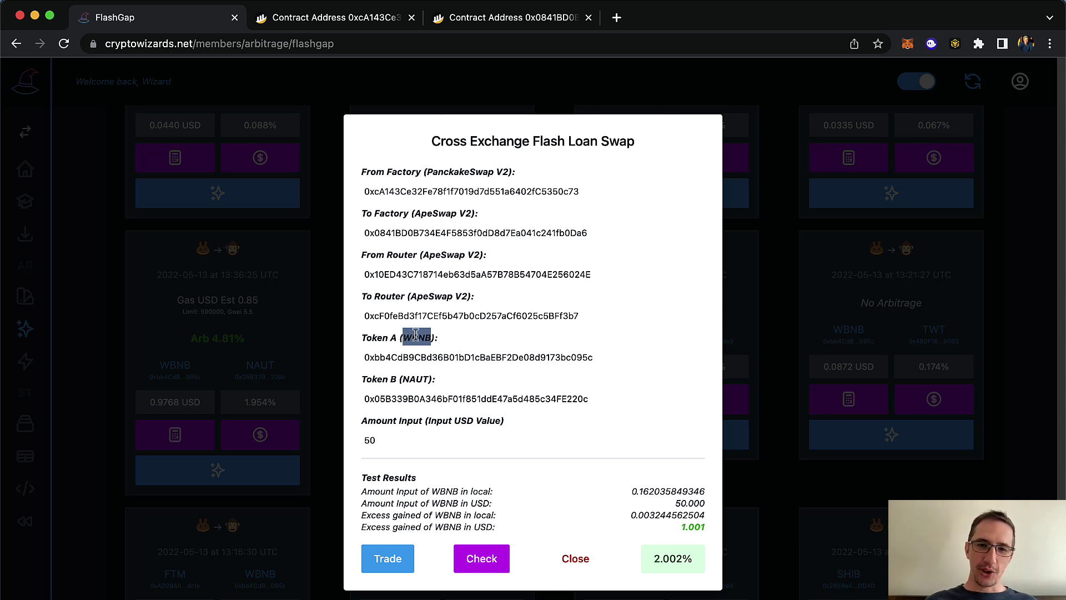
{"action": "left_click", "coordinate": [397, 437]}
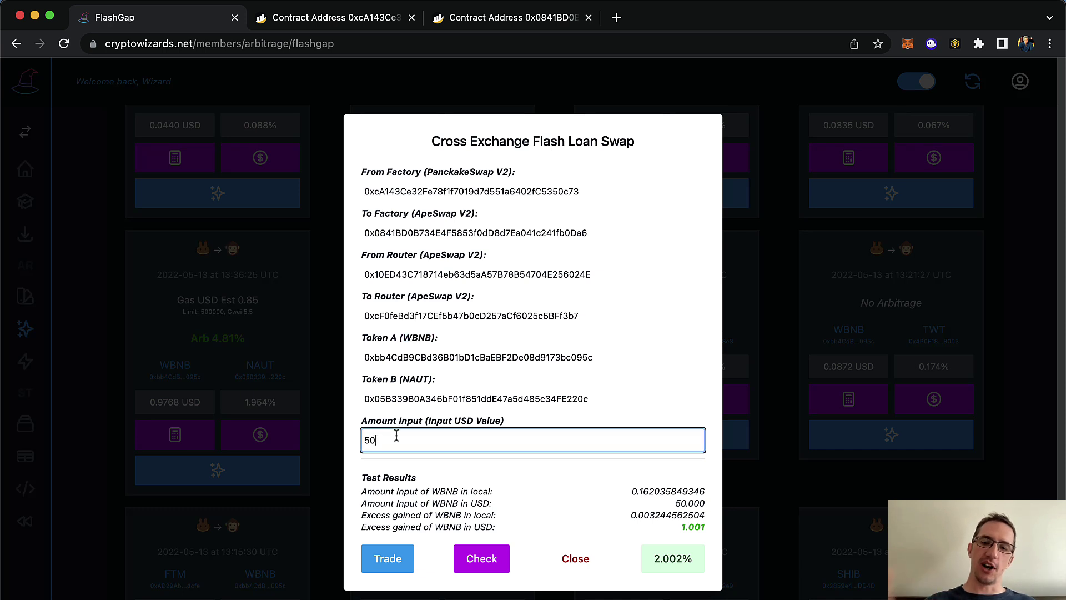